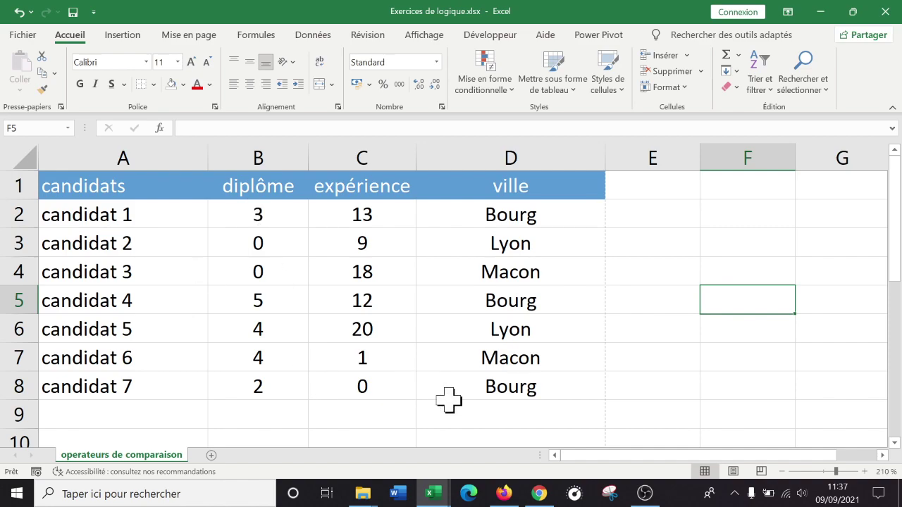
Apply all borders to every cell of the candidates table, A1:D8.
drag(565, 392, 75, 151)
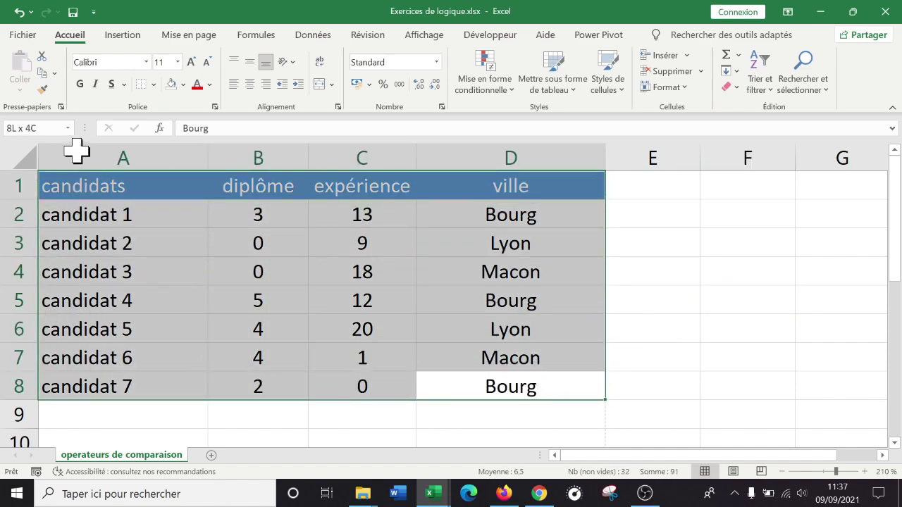
click(255, 274)
key(ctrl+a)
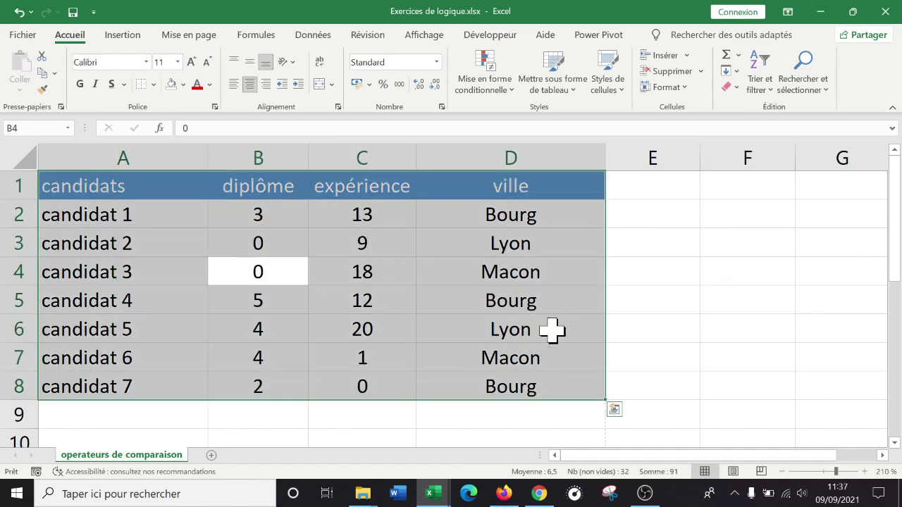
mouse_move(559, 388)
mouse_down()
mouse_move(136, 186)
mouse_move(543, 394)
mouse_move(569, 389)
mouse_move(551, 385)
mouse_up()
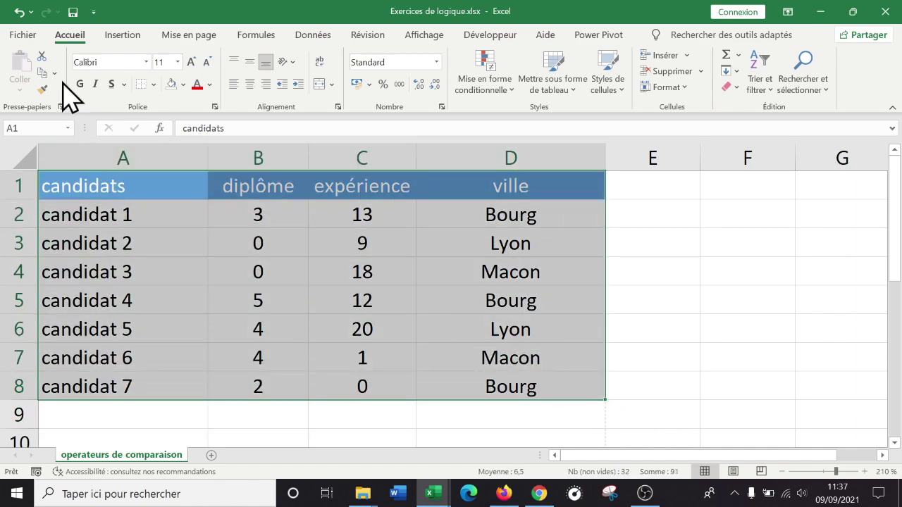
click(156, 84)
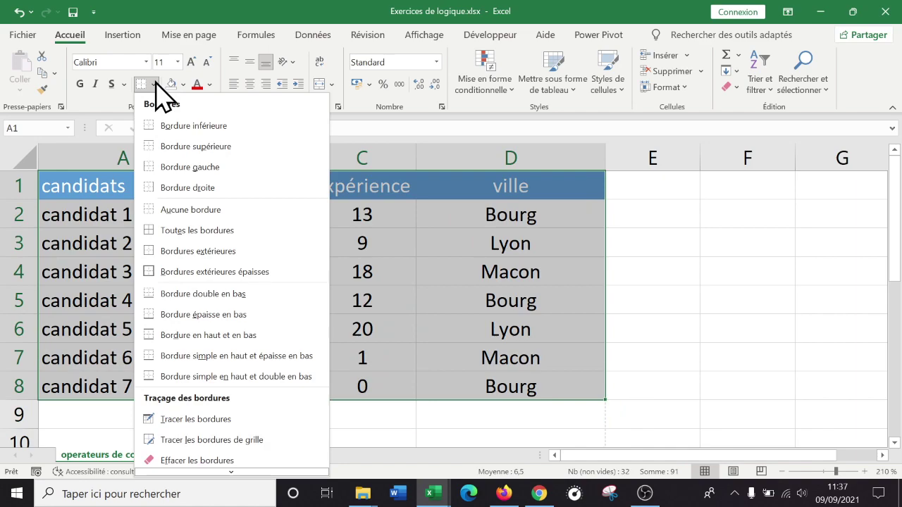
click(218, 243)
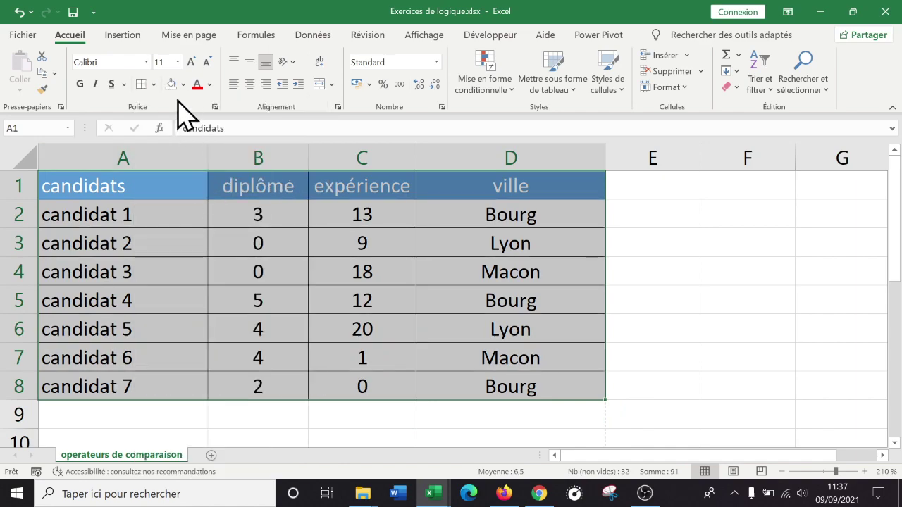
Add thick outside borders around the candidates table and deselect it.
click(154, 83)
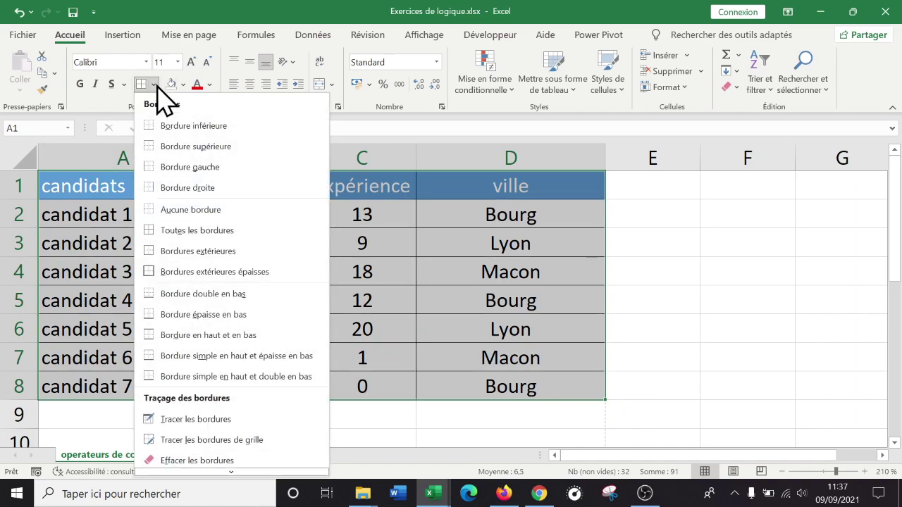
click(211, 272)
click(757, 274)
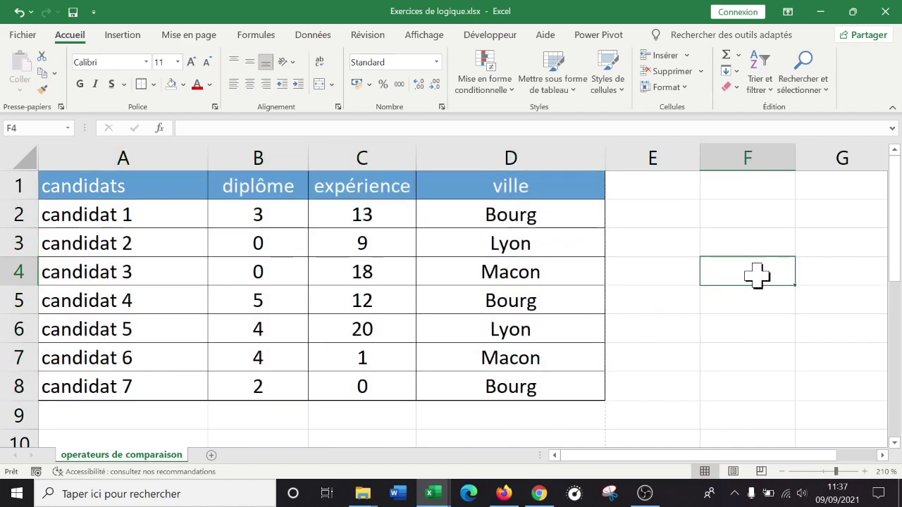
click(766, 363)
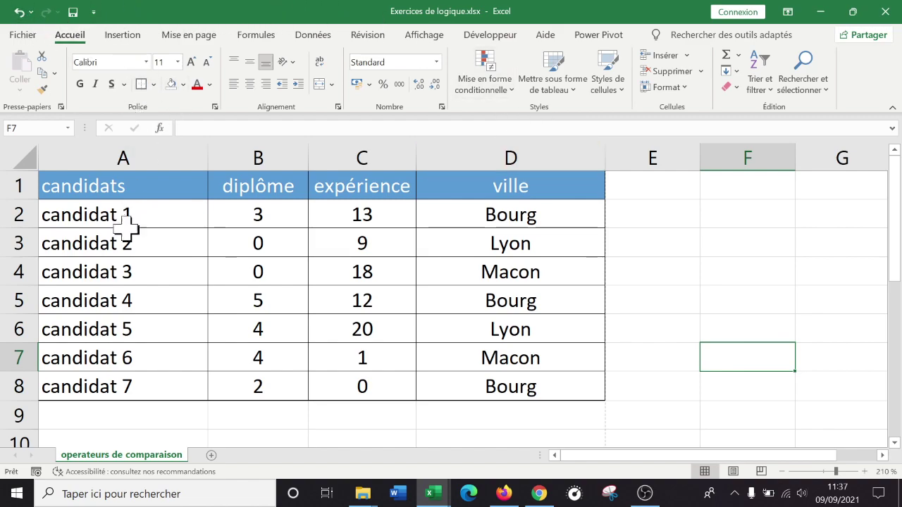
Undo both border changes on the candidates table.
click(19, 12)
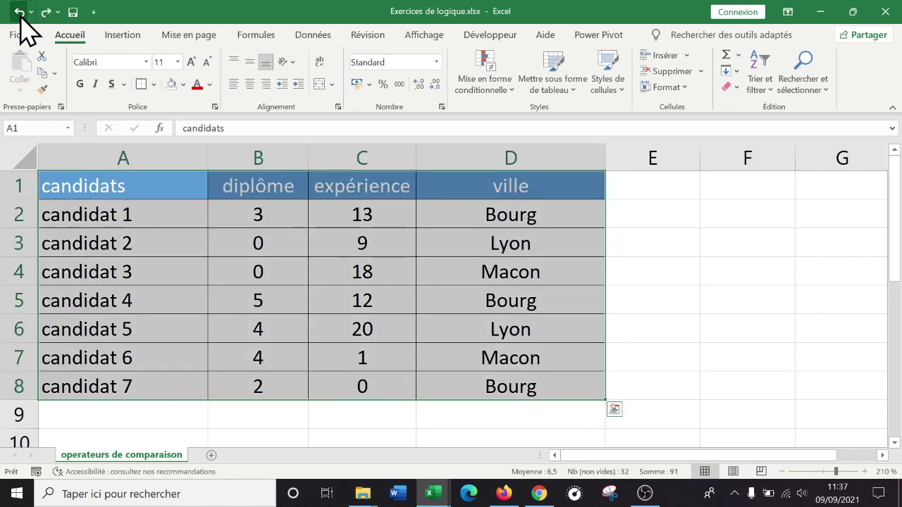
click(627, 306)
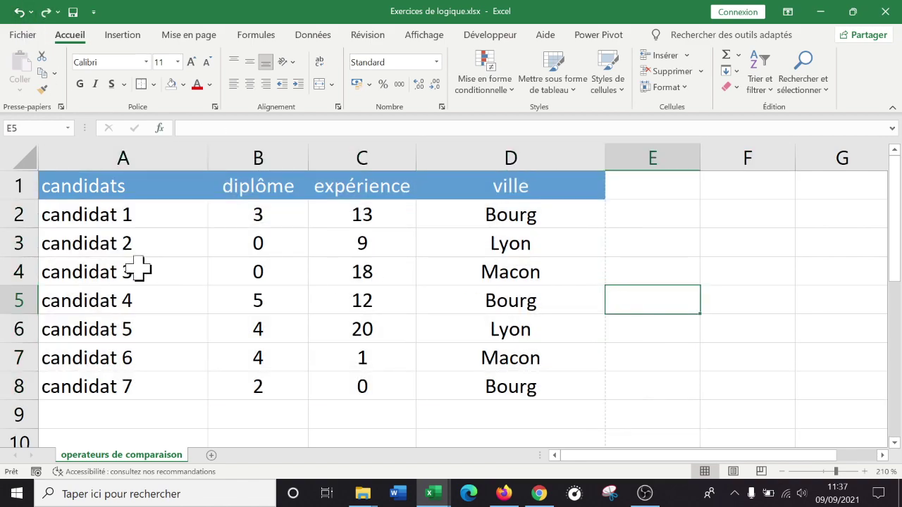
click(145, 269)
click(296, 269)
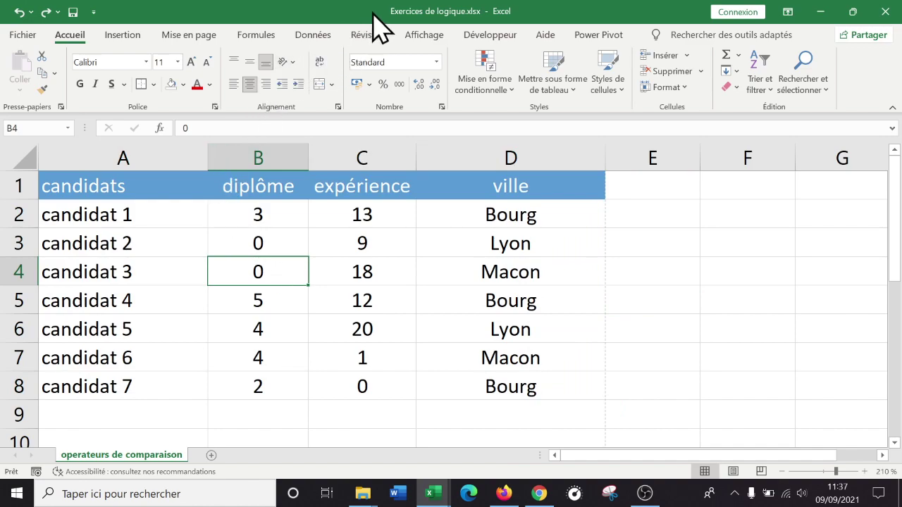
Enable gridline printing for the sheet and check the table in the print preview.
click(190, 35)
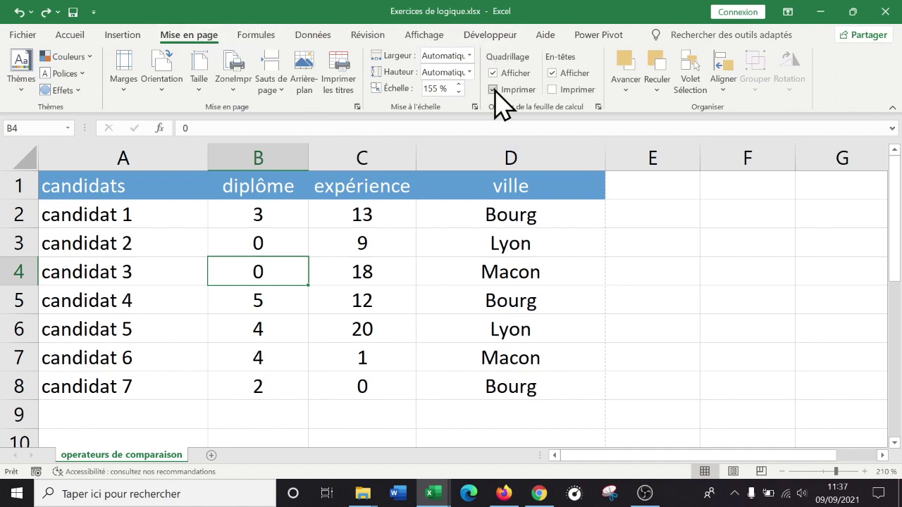
click(457, 240)
click(23, 34)
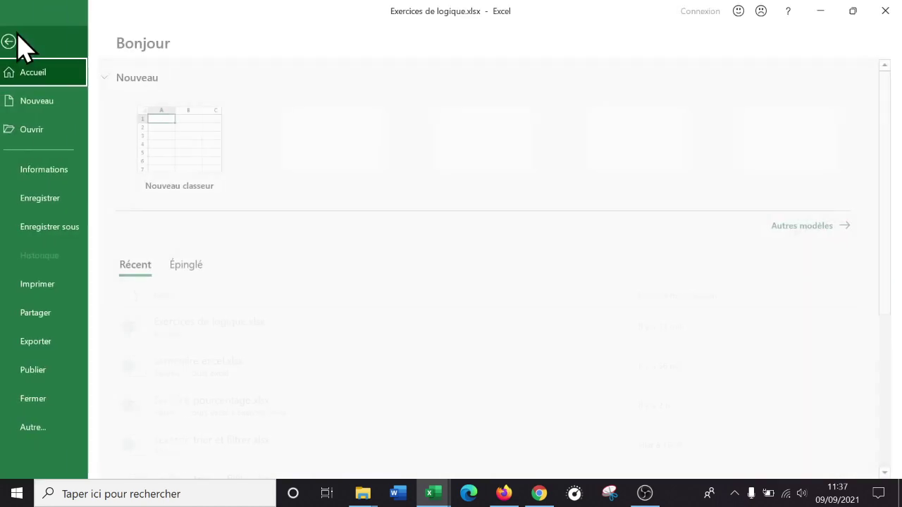
click(50, 286)
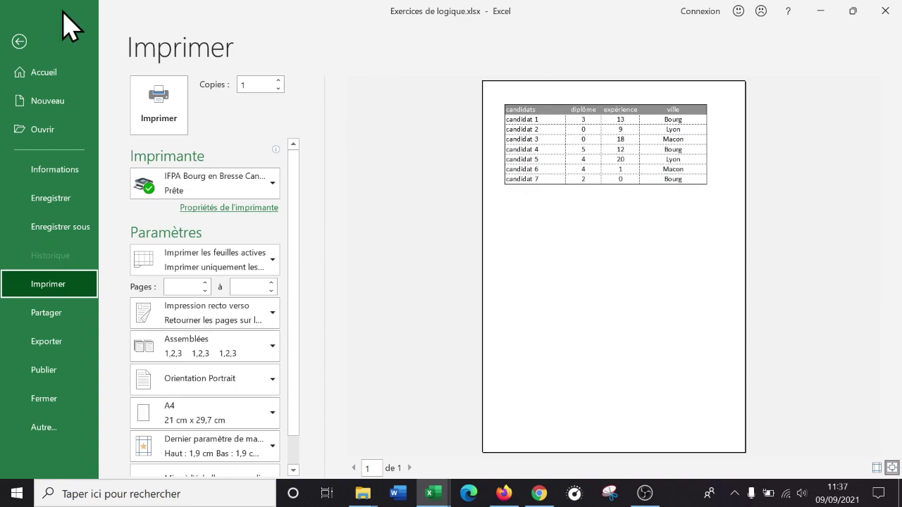
Leave the print preview and disable gridline printing for the sheet.
click(19, 43)
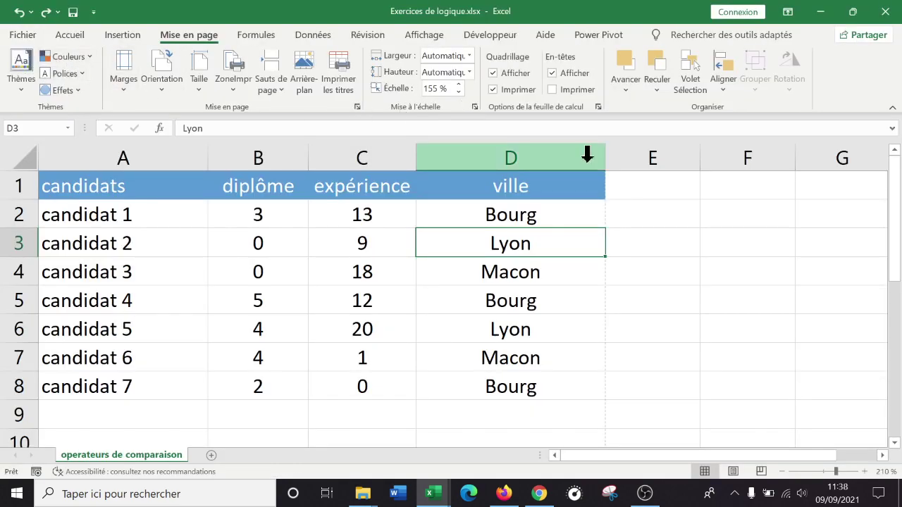
click(492, 89)
click(664, 353)
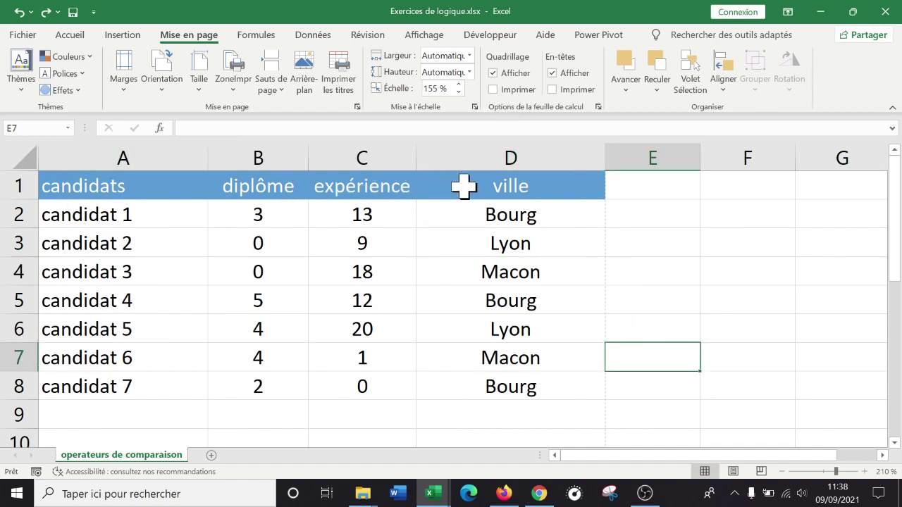
drag(91, 195, 141, 204)
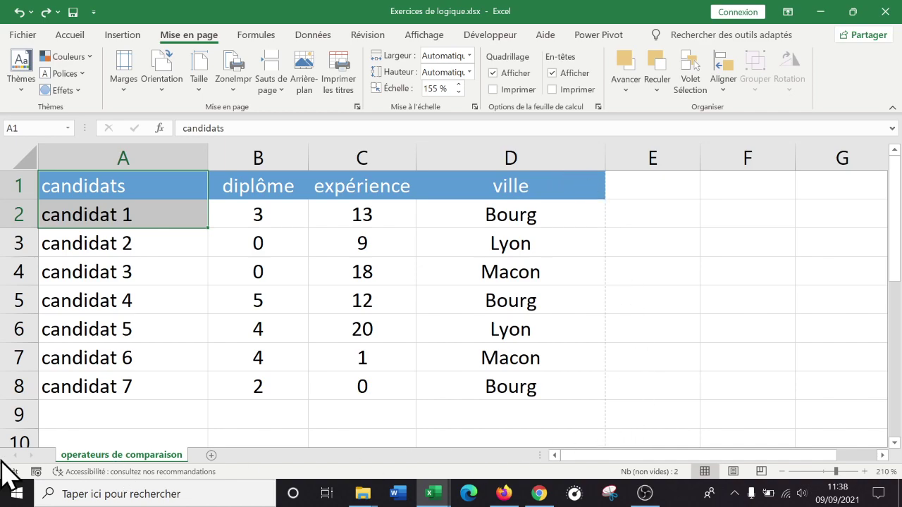
click(561, 365)
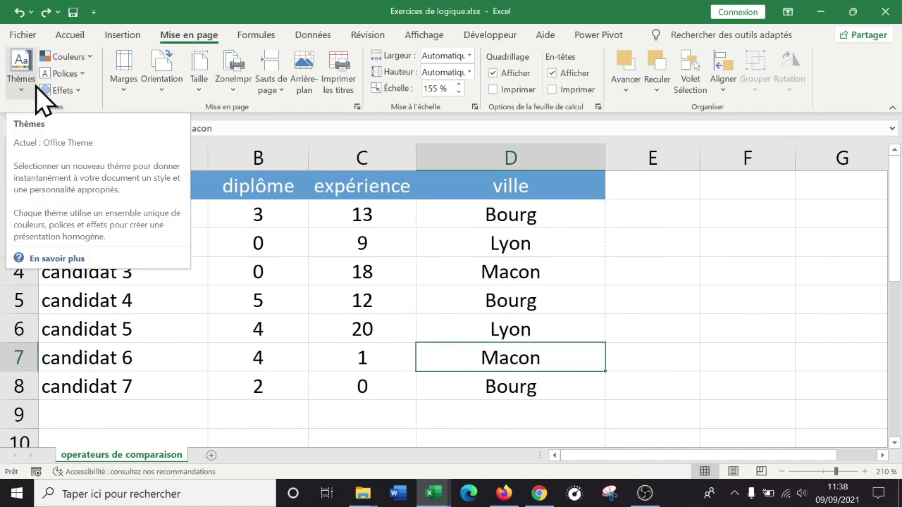
click(528, 271)
Select the candidates table A1:D8 and open its cell format settings.
drag(99, 192, 106, 243)
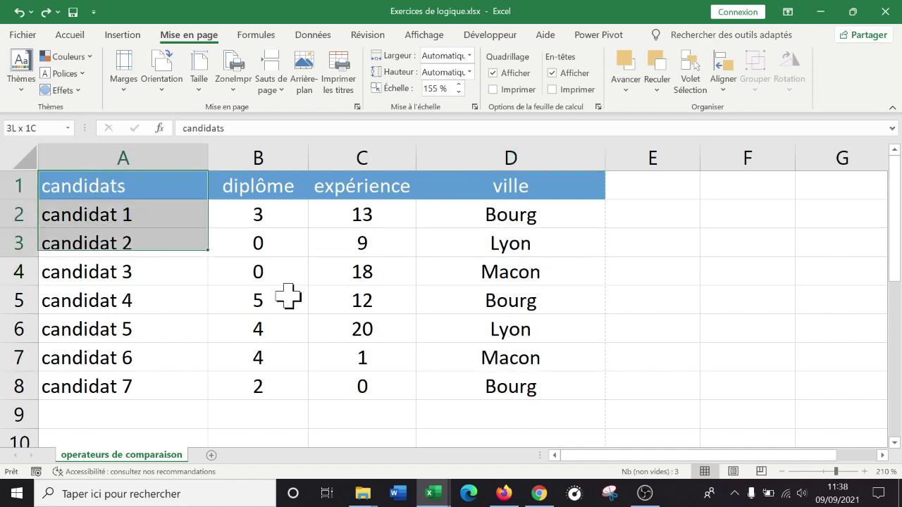
drag(248, 277, 491, 388)
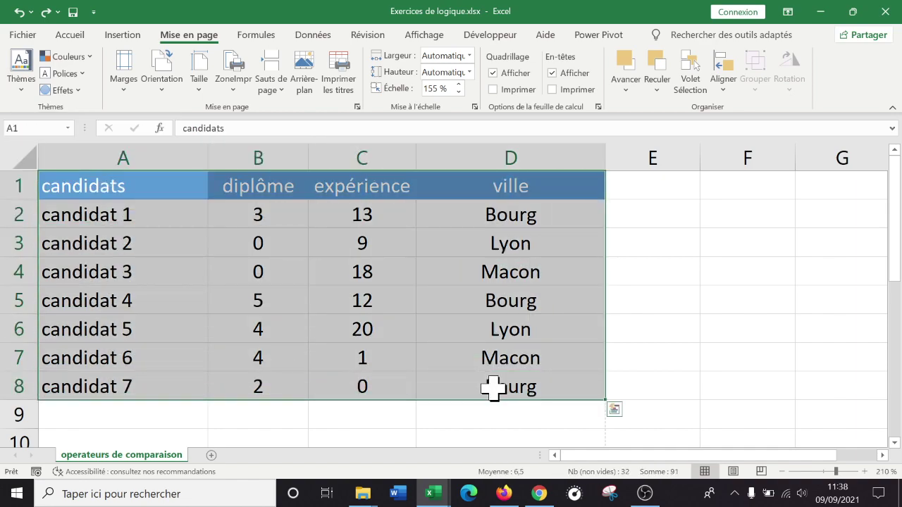
right_click(335, 273)
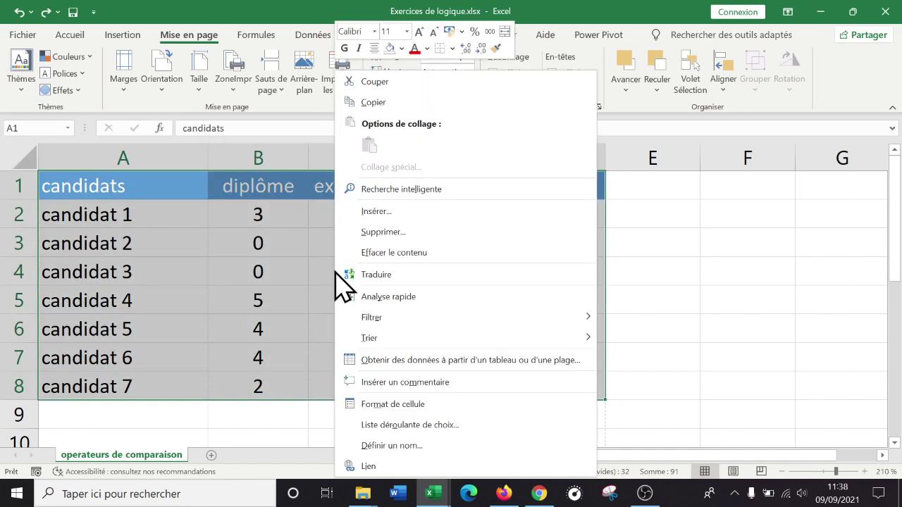
click(482, 404)
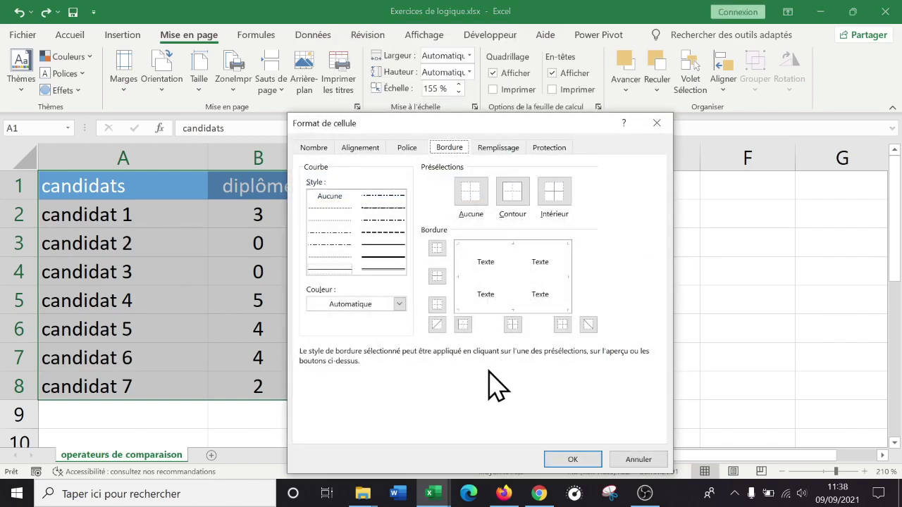
drag(450, 118, 463, 109)
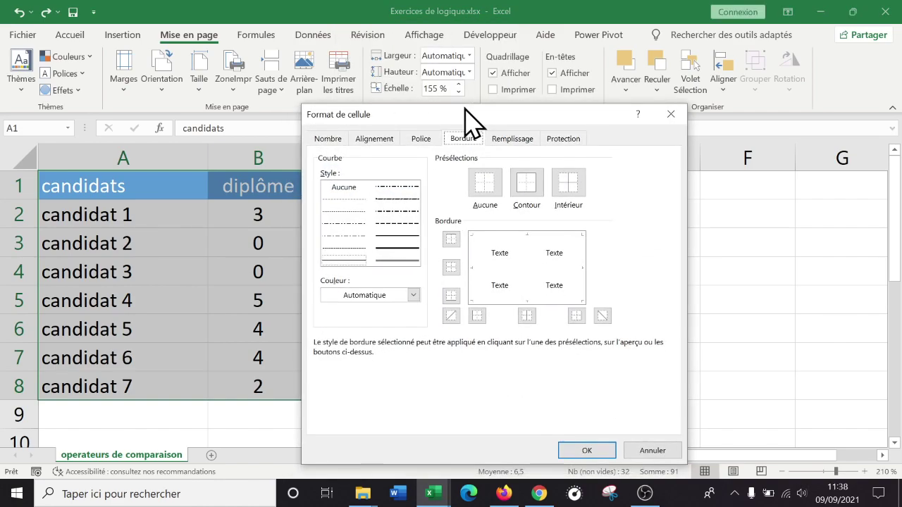
Review the number, alignment, font, border, fill and protection options in the cell format settings.
click(327, 139)
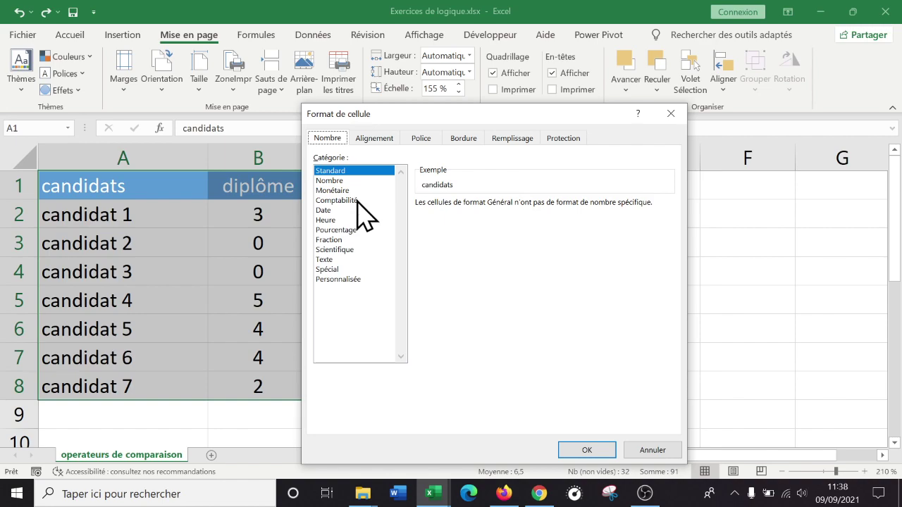
click(374, 139)
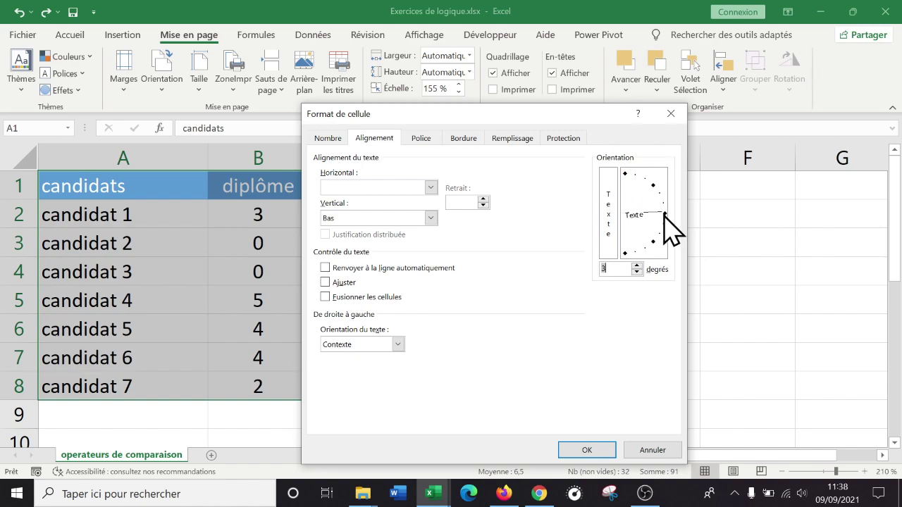
click(431, 187)
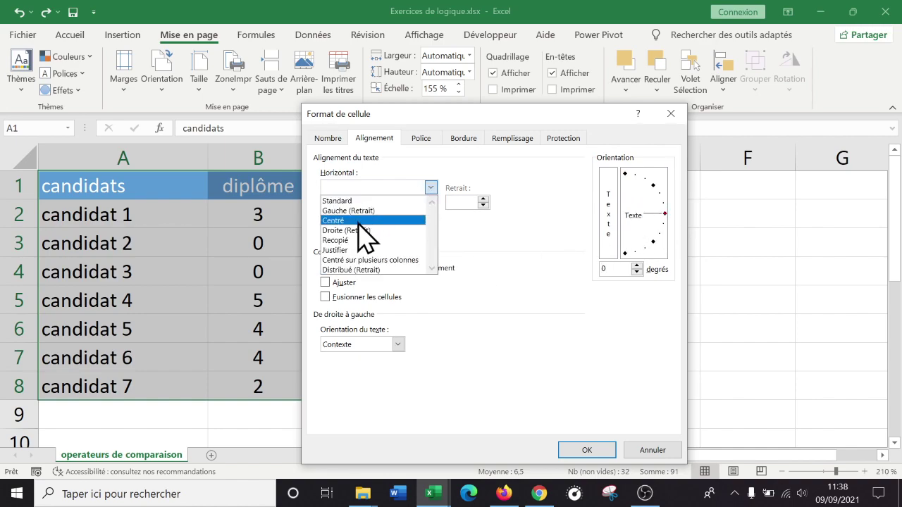
click(508, 245)
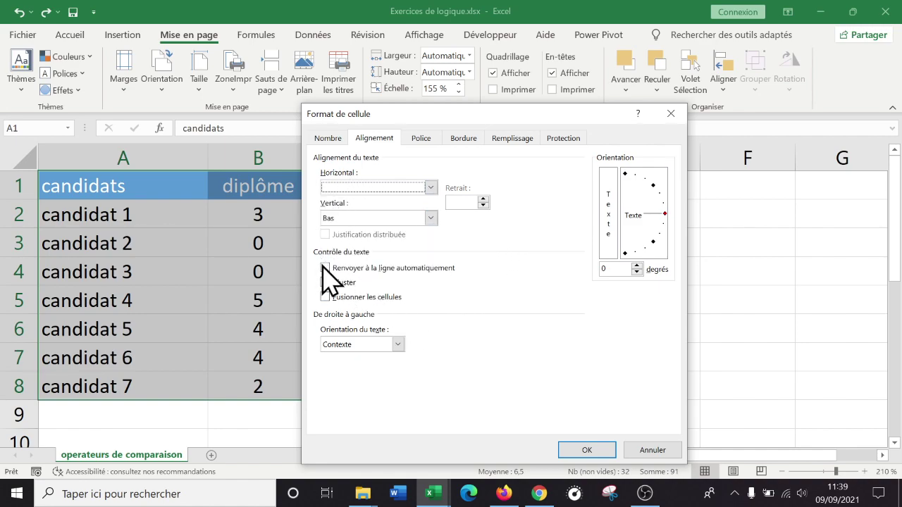
click(422, 138)
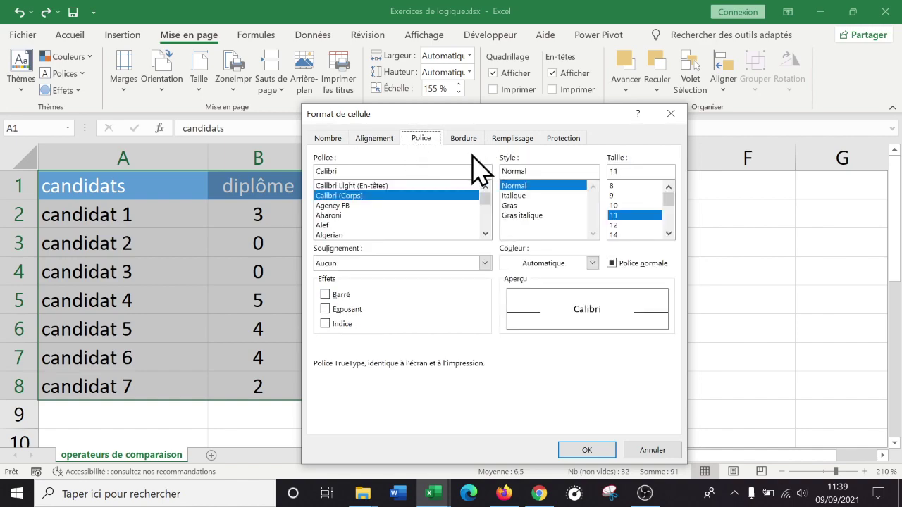
click(466, 139)
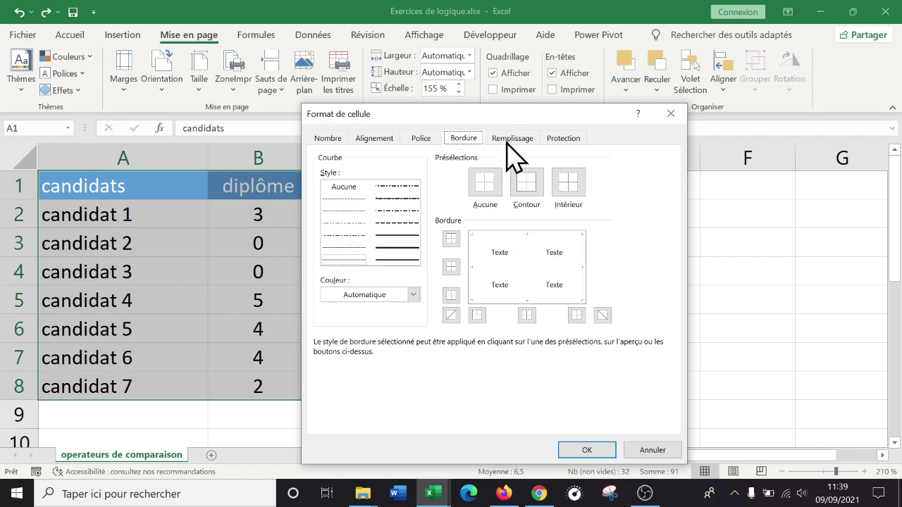
click(508, 141)
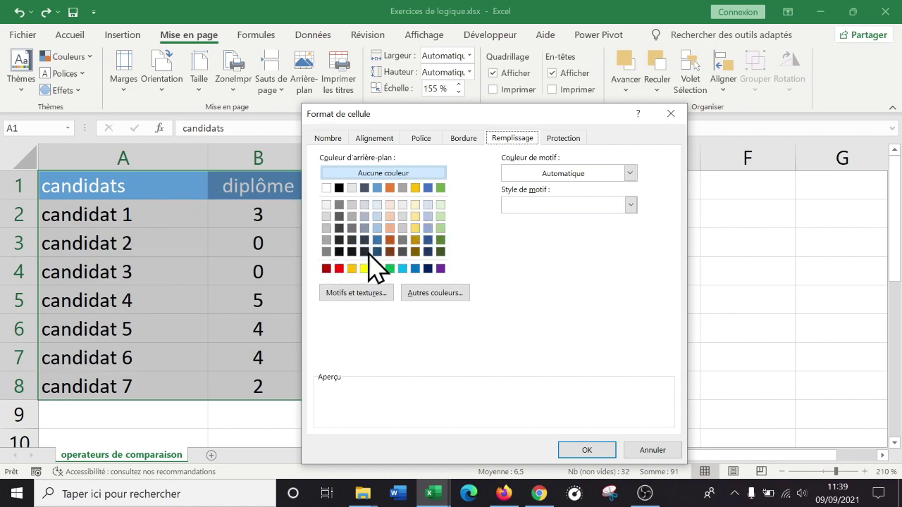
click(564, 139)
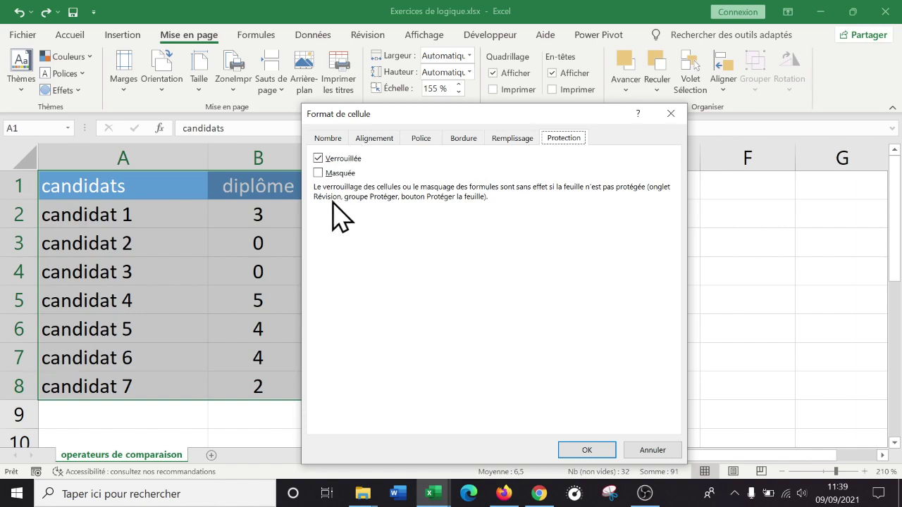
Set the border line for the selected table to the double line style in standard green.
click(468, 141)
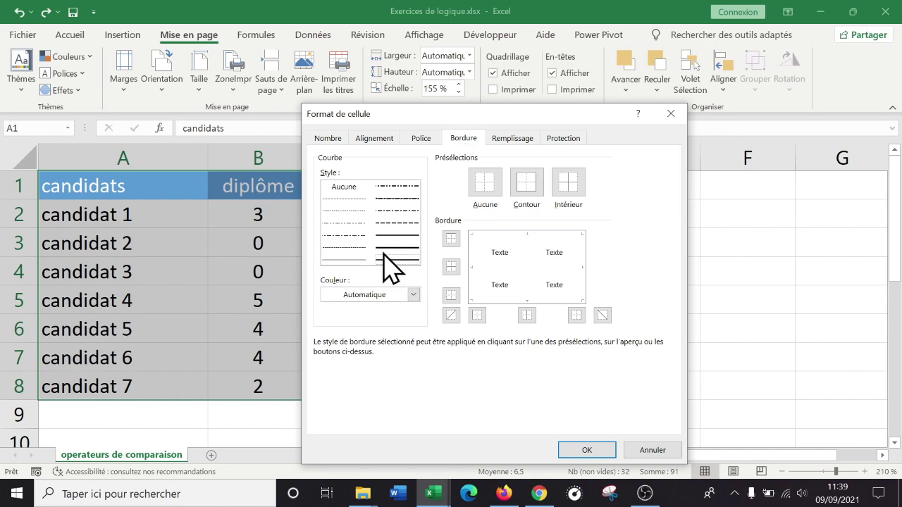
click(413, 294)
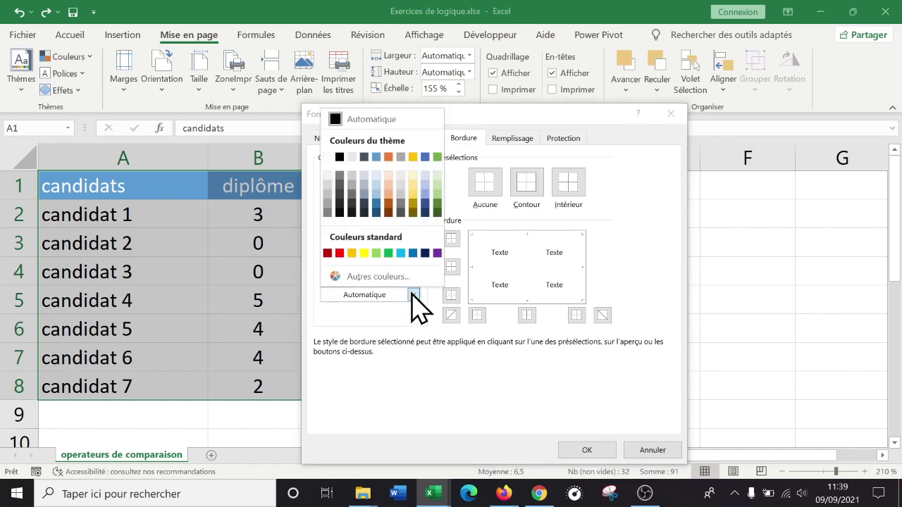
click(388, 253)
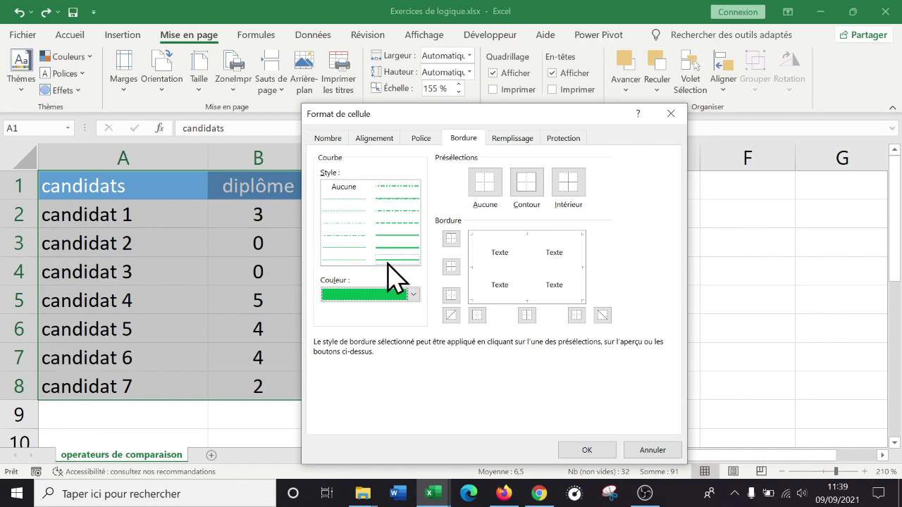
Try green borders on individual edges, the outline and the inside lines, then clear all borders in the preview.
click(503, 236)
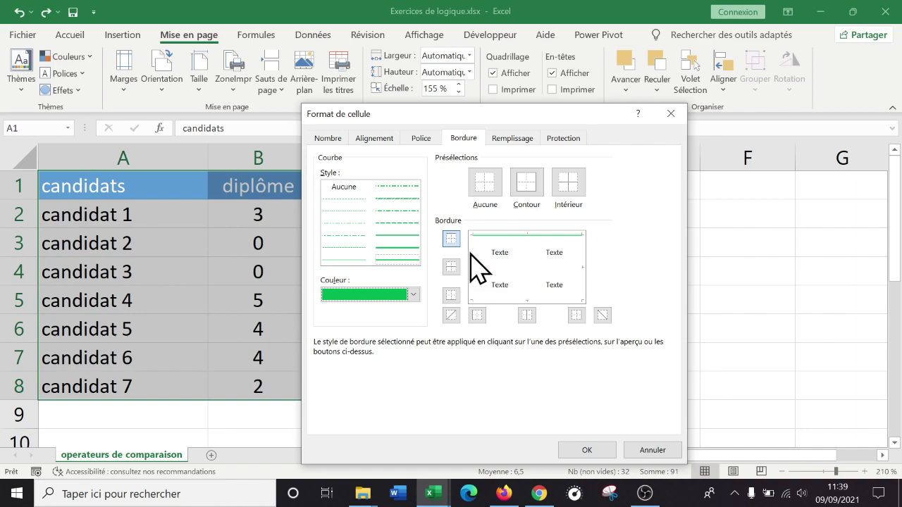
click(497, 300)
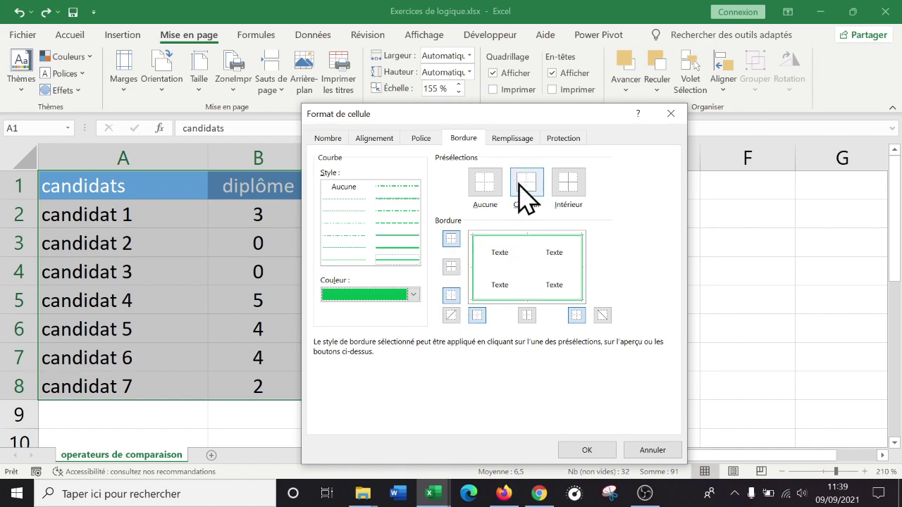
click(525, 185)
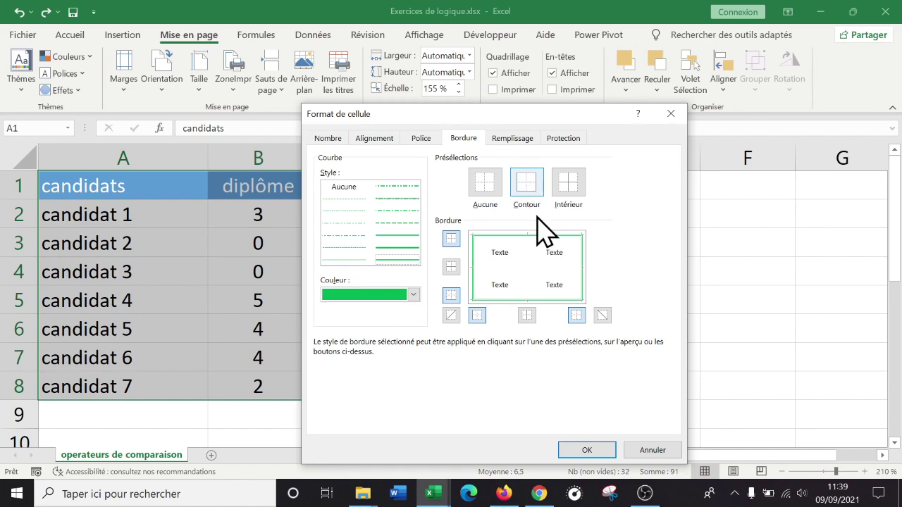
click(573, 186)
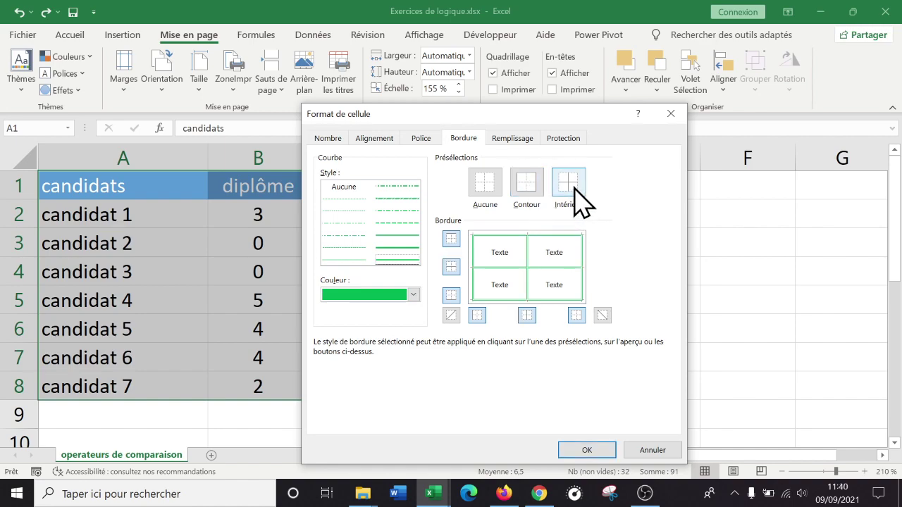
click(493, 192)
Apply the green double line as the outline of the candidates table and deselect the table.
click(527, 187)
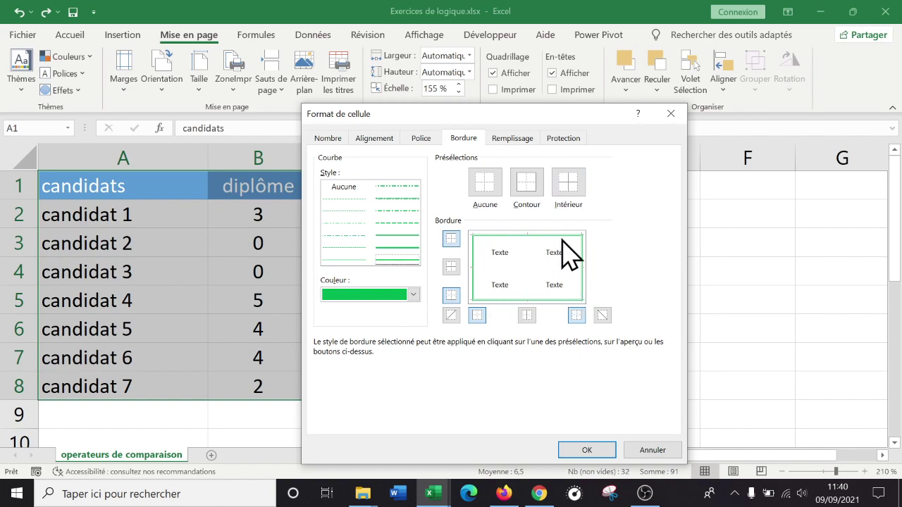
click(589, 447)
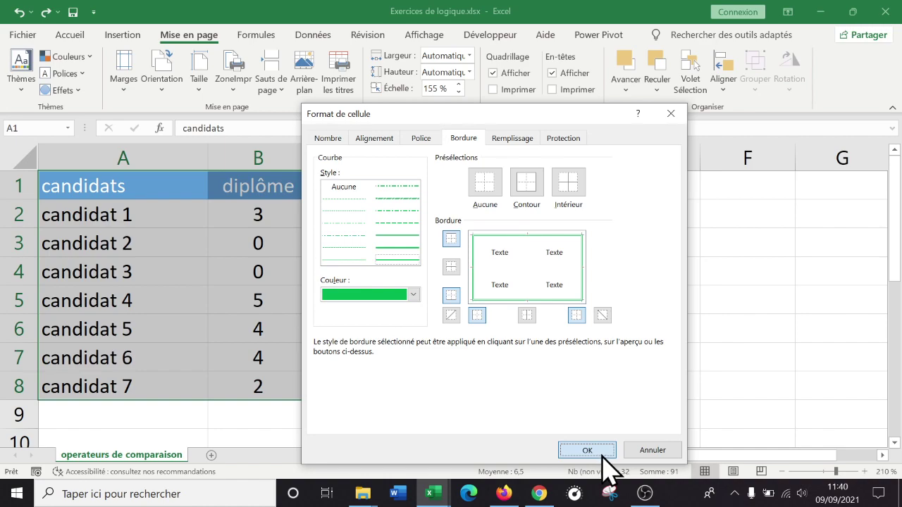
click(599, 451)
click(676, 265)
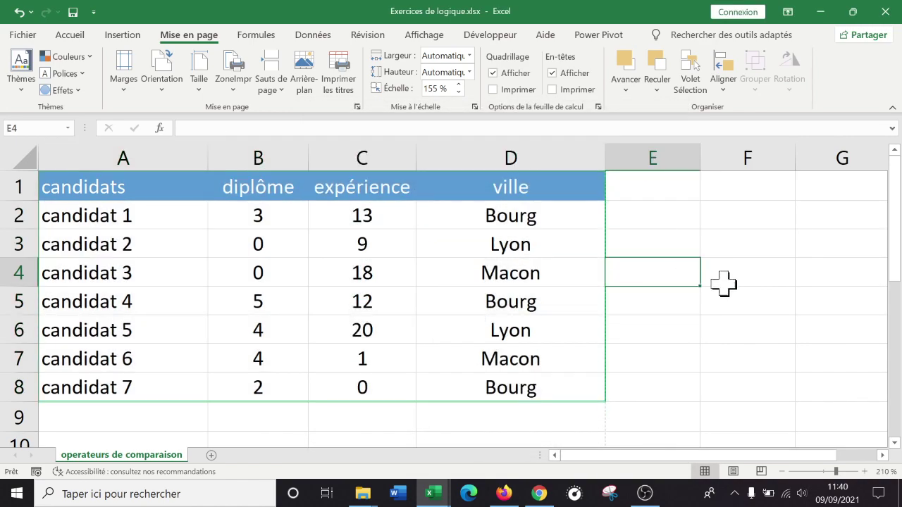
click(259, 417)
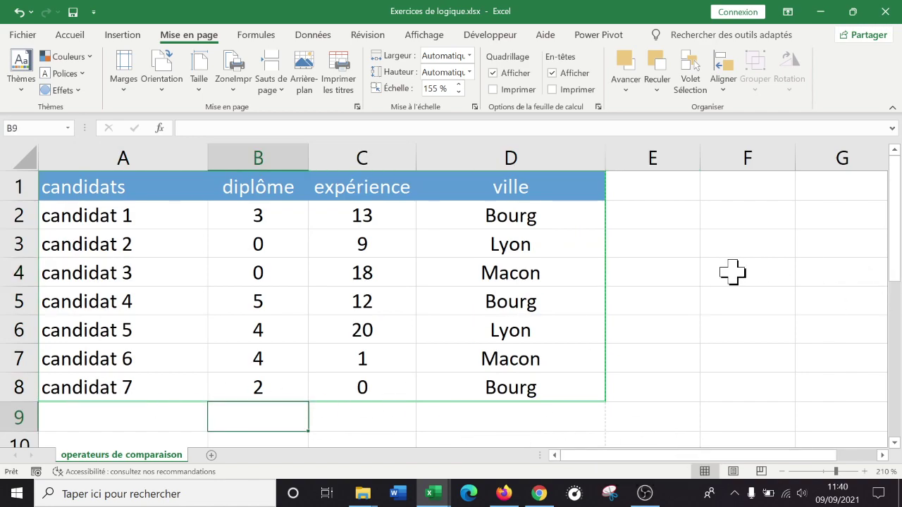
click(711, 326)
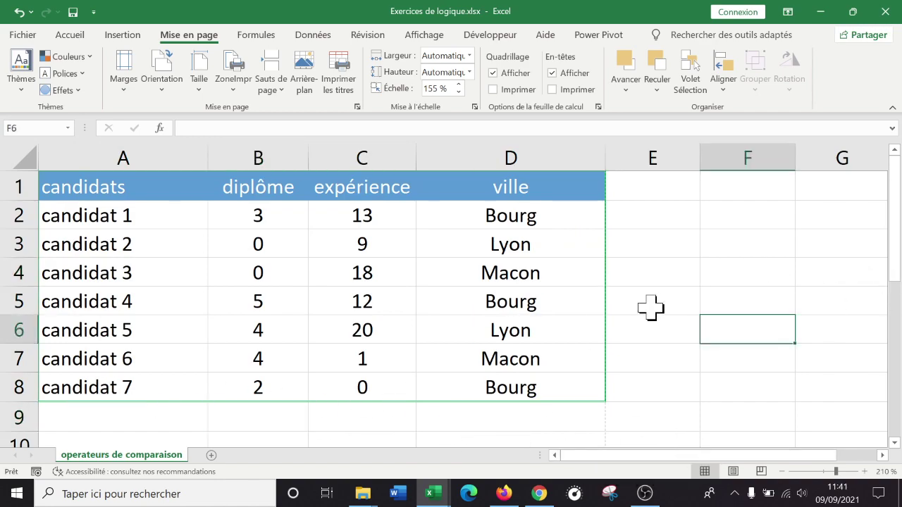
Select the candidates table A1:D8 and reopen its cell format settings, moving the dialog aside from the table.
click(103, 269)
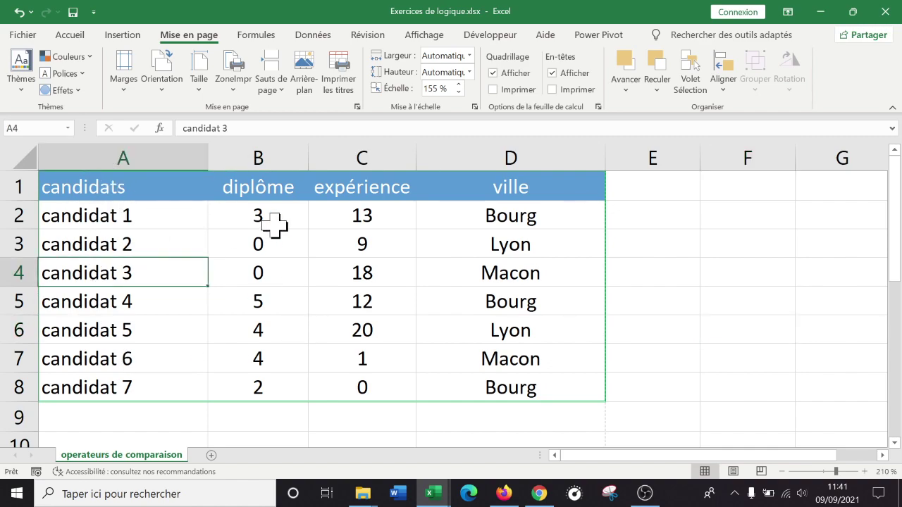
click(119, 185)
drag(118, 184, 521, 384)
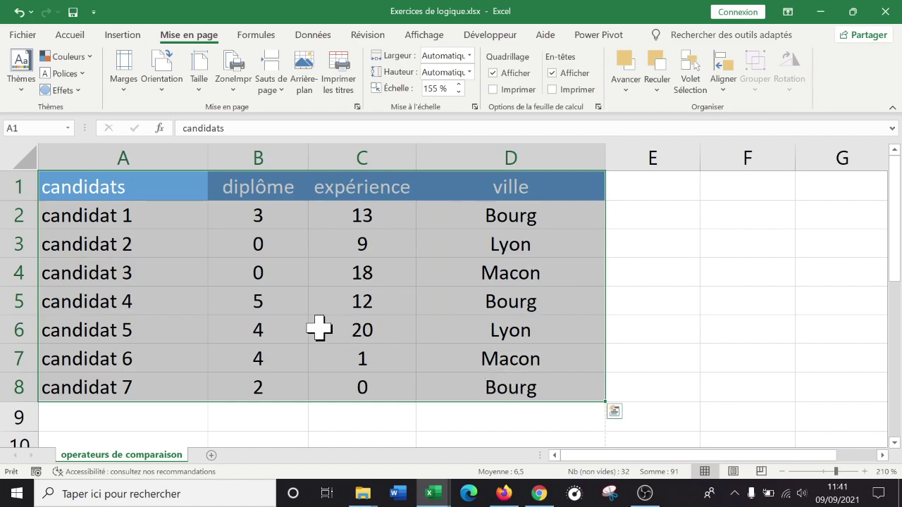
right_click(284, 262)
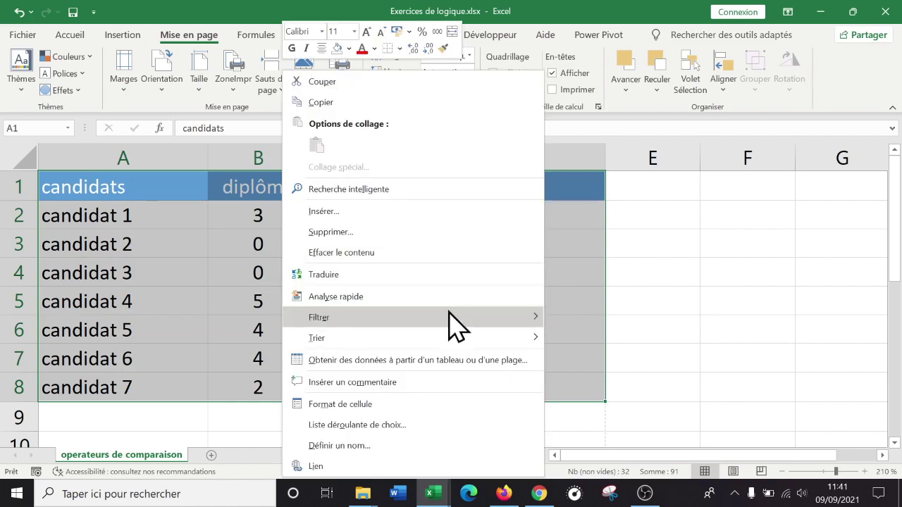
click(394, 404)
drag(399, 126, 573, 143)
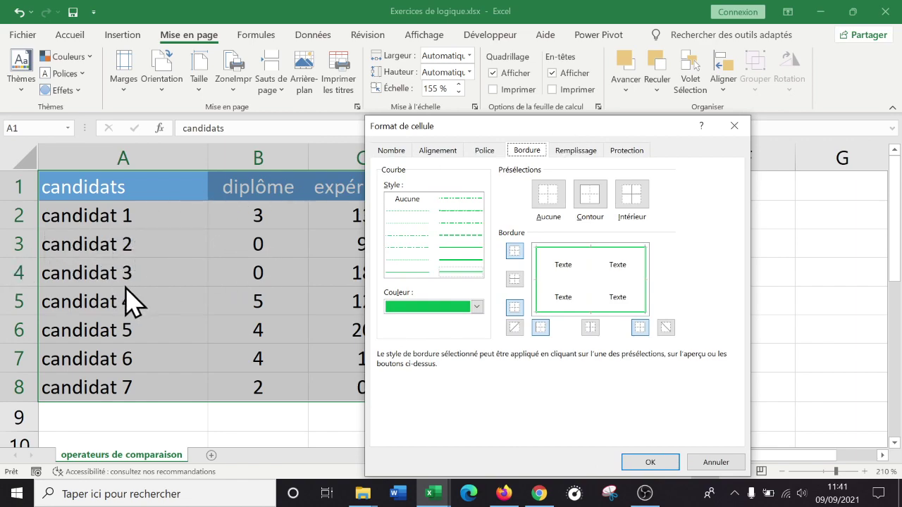
Add dark gold dashed horizontal borders between the rows of the candidates table.
click(477, 307)
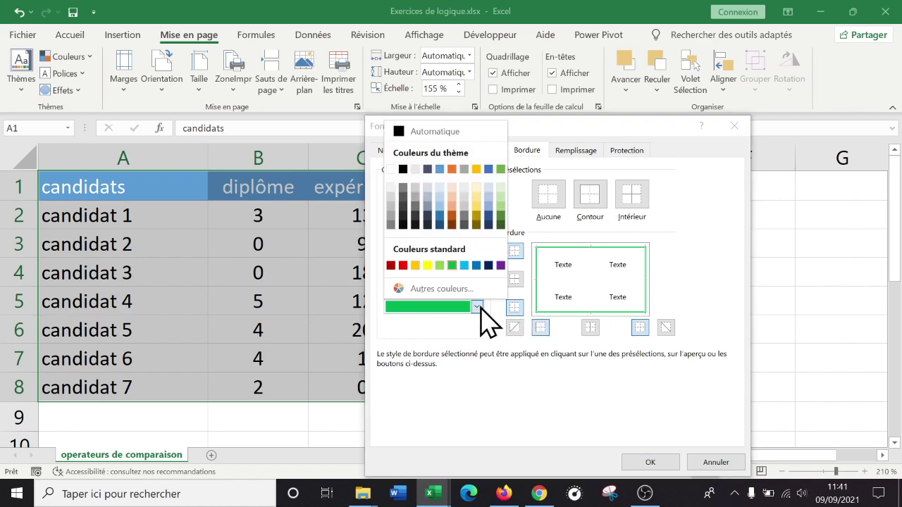
click(477, 217)
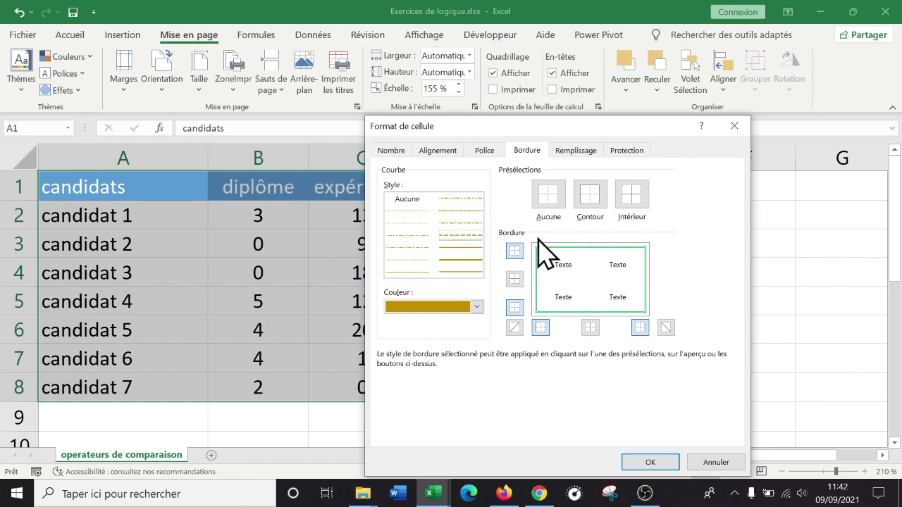
drag(558, 129, 663, 160)
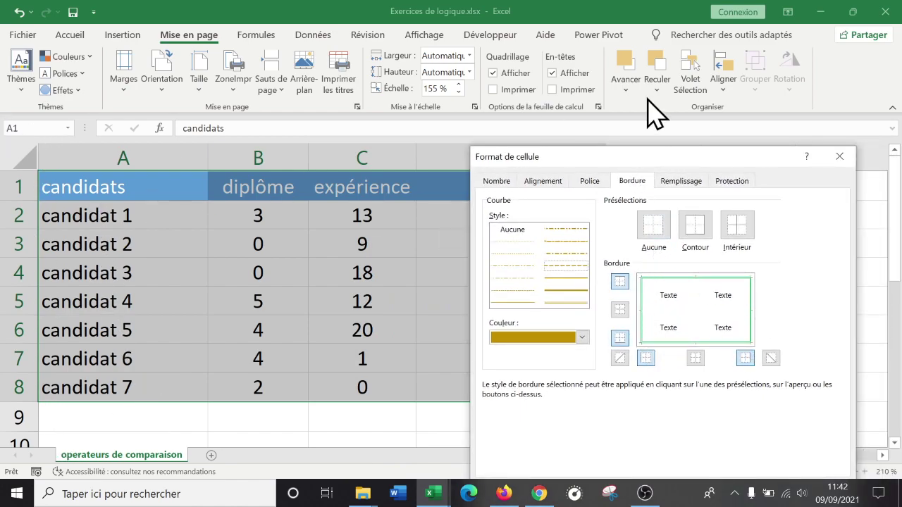
drag(670, 162, 634, 157)
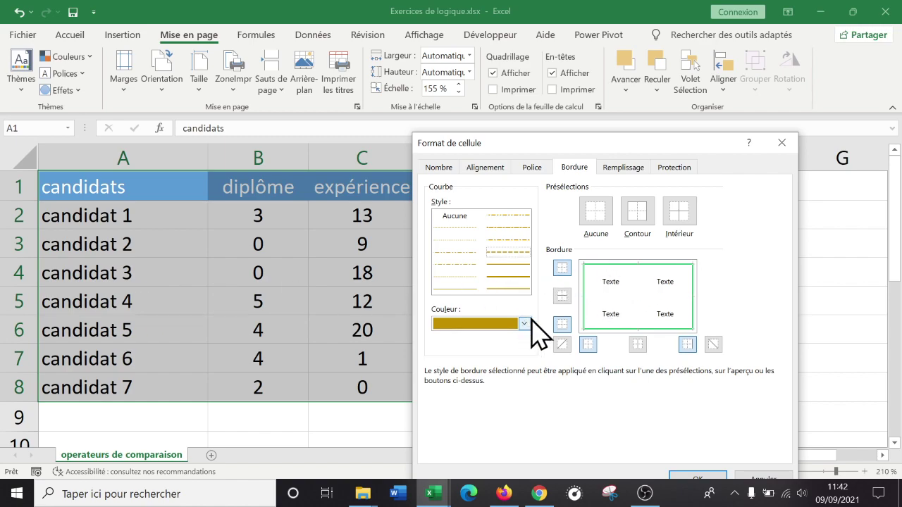
click(599, 296)
drag(642, 138, 665, 91)
click(722, 431)
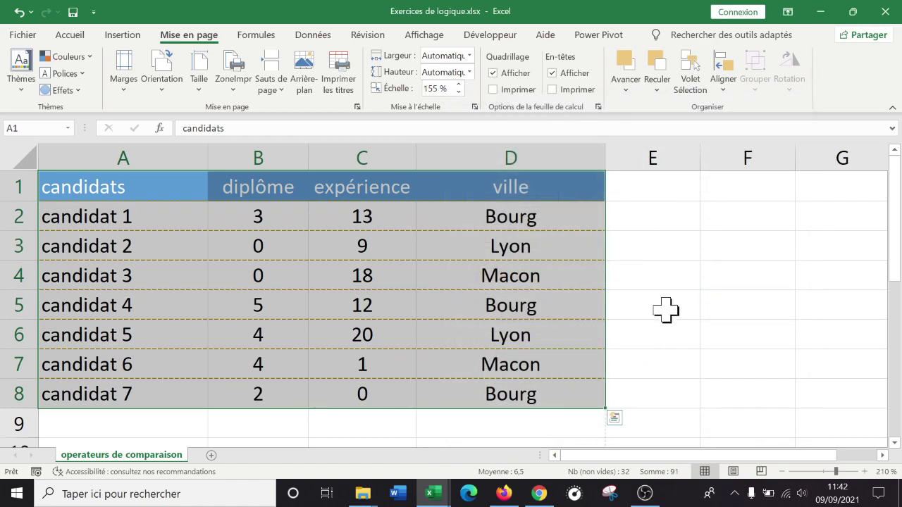
click(714, 278)
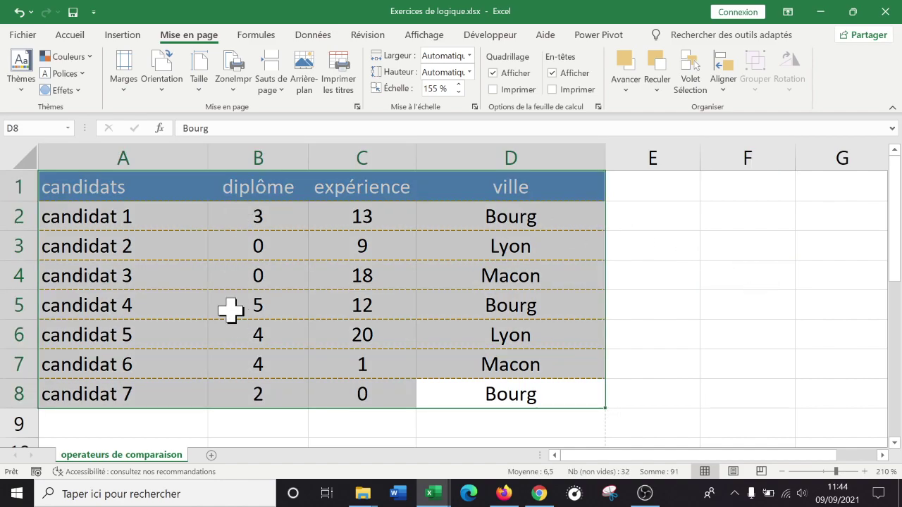
Add thin solid red vertical borders between the columns of the candidates table, leaving the other borders in place.
right_click(214, 258)
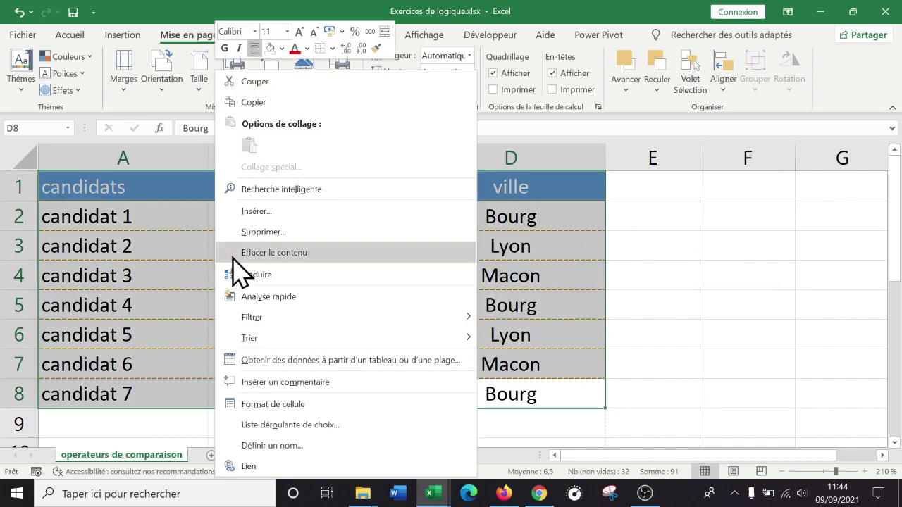
click(297, 404)
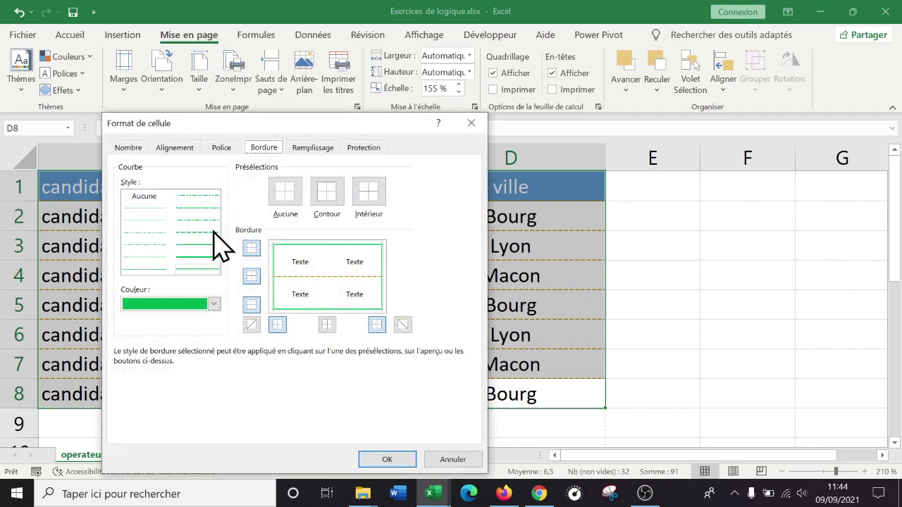
click(214, 305)
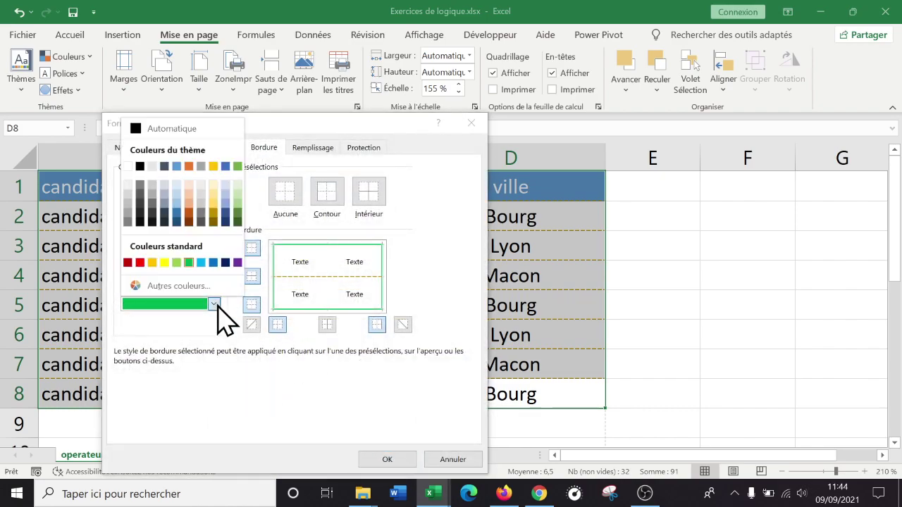
click(139, 262)
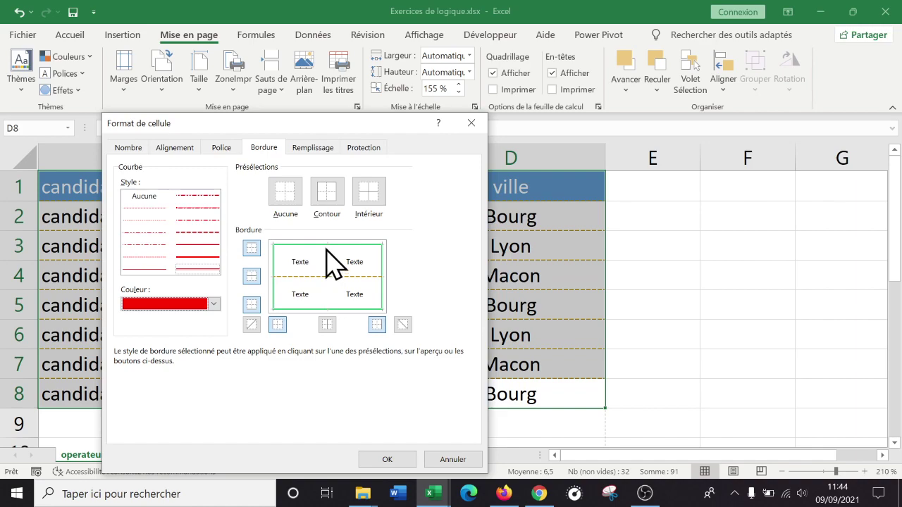
click(328, 271)
click(150, 208)
click(161, 269)
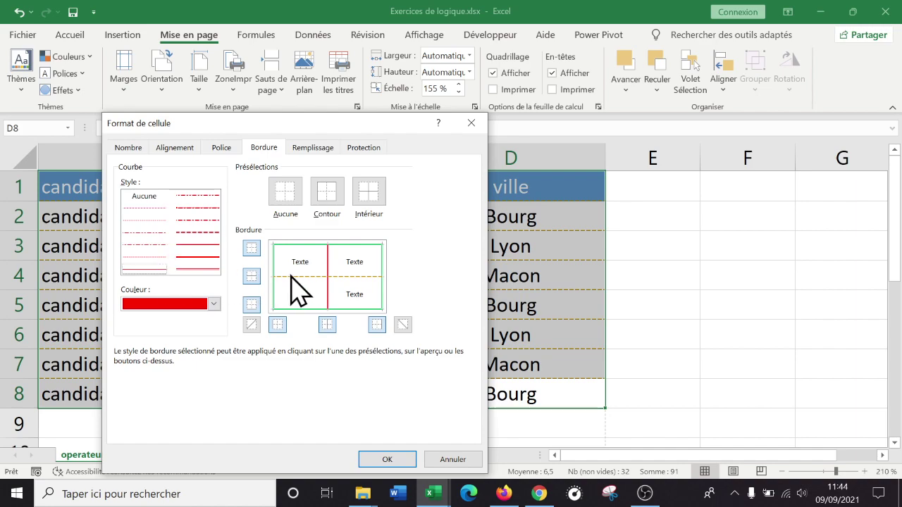
click(397, 459)
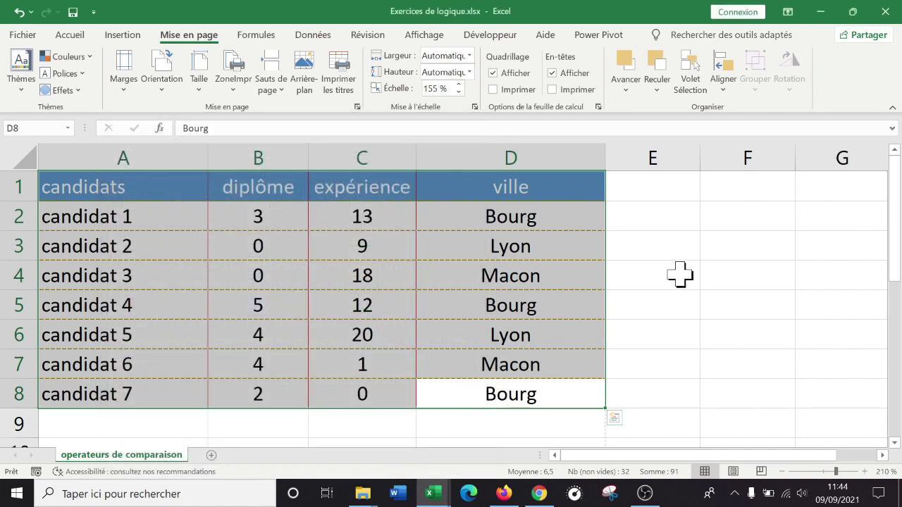
click(675, 276)
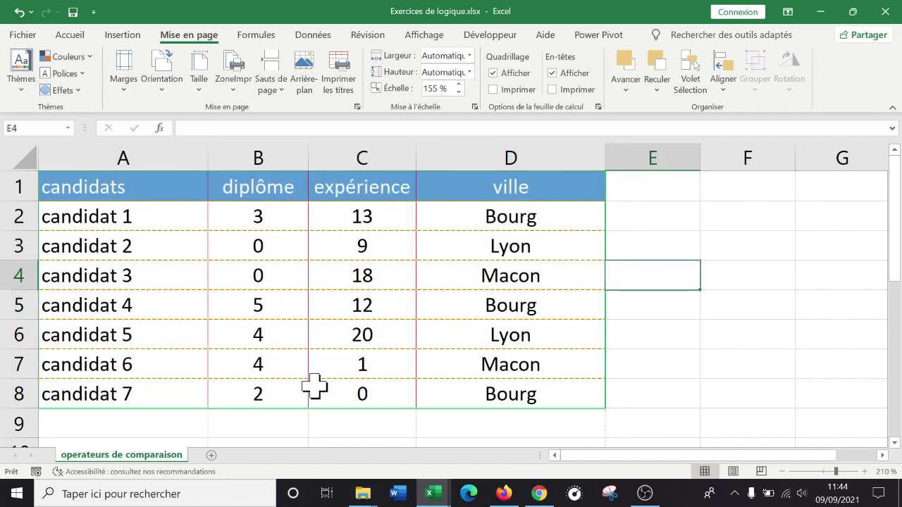
click(733, 310)
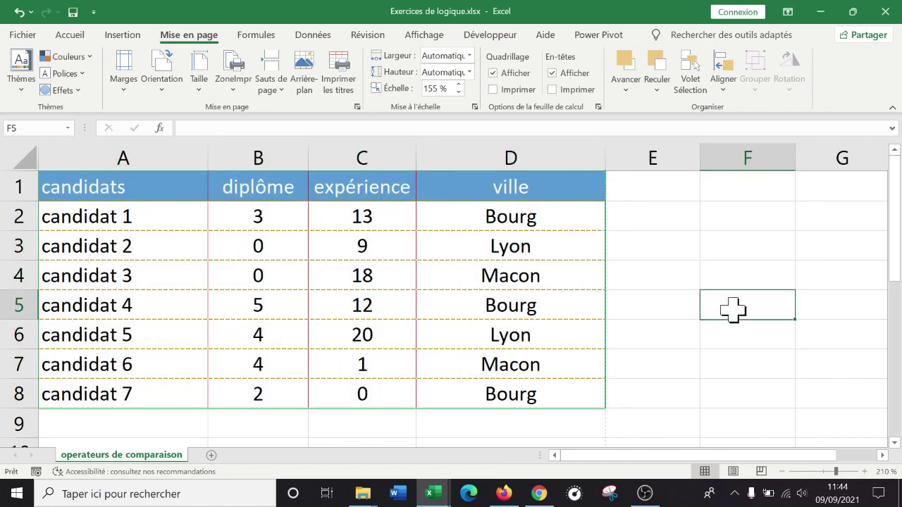
click(712, 280)
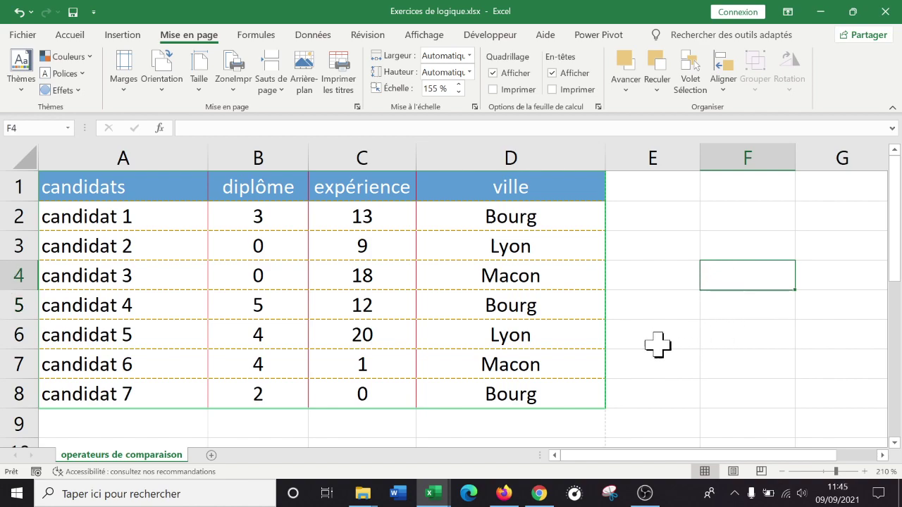
Add purple double-line diagonal borders, running from the upper-left to the lower-right corner of every cell, to the candidates table A1:D8.
drag(533, 394, 91, 218)
drag(99, 180, 117, 181)
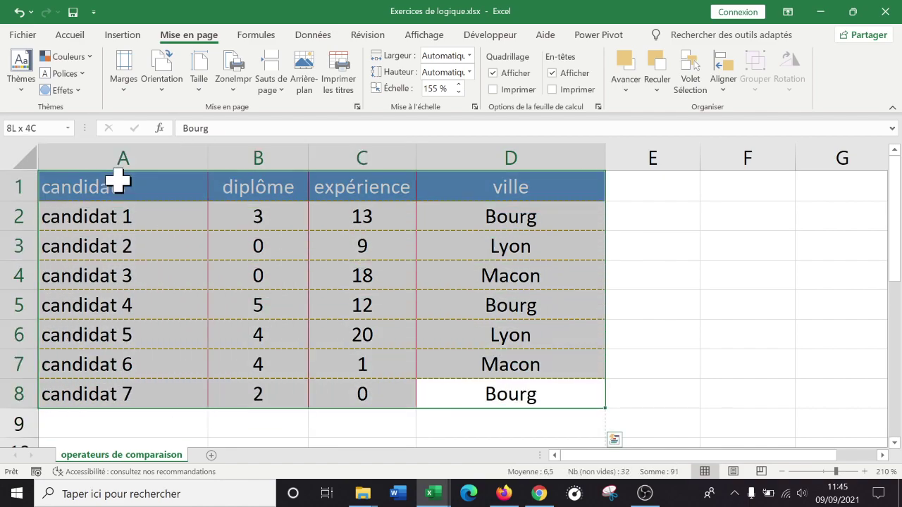
right_click(120, 185)
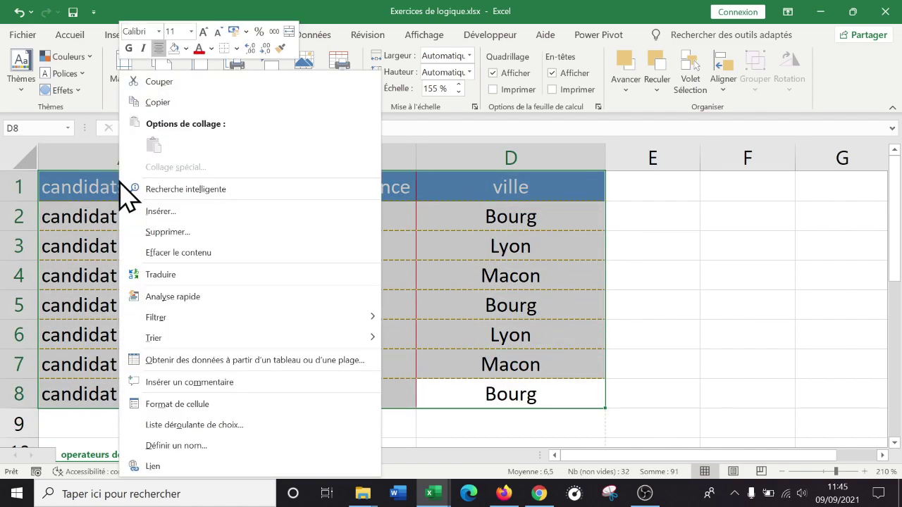
click(179, 405)
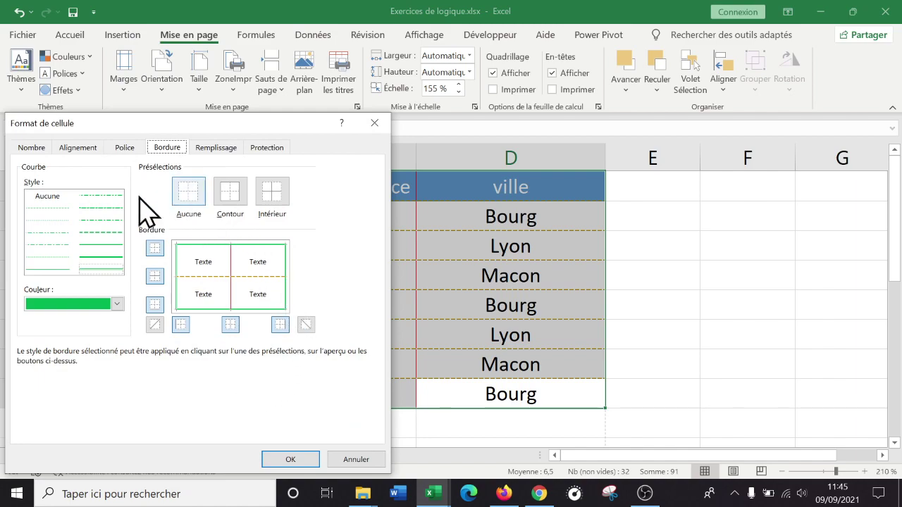
click(117, 304)
click(141, 262)
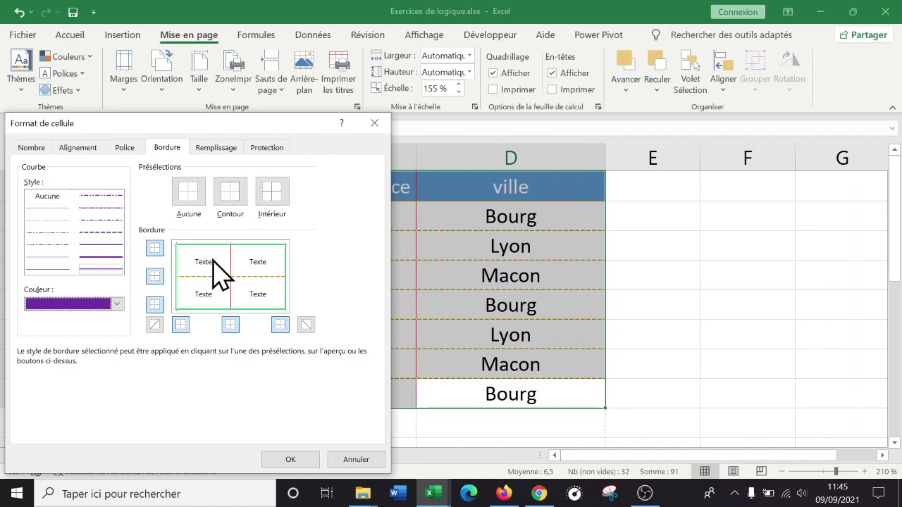
click(204, 260)
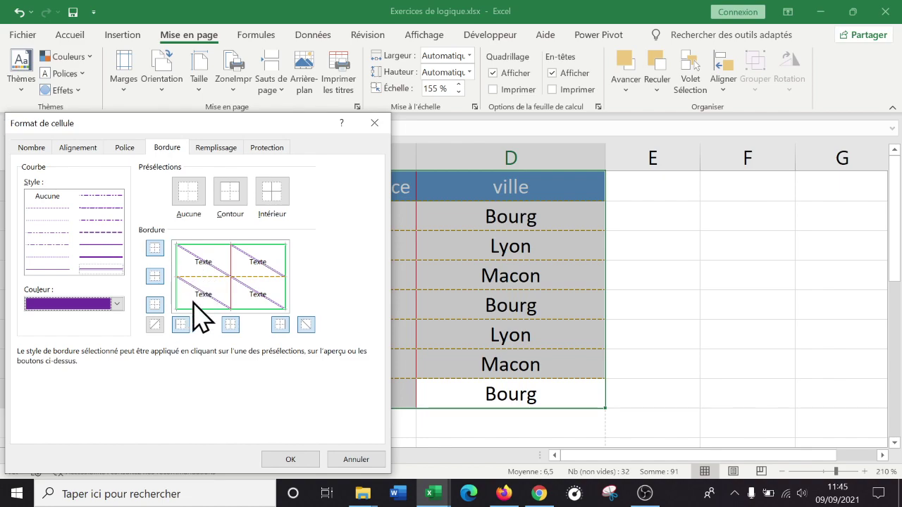
click(296, 464)
click(708, 281)
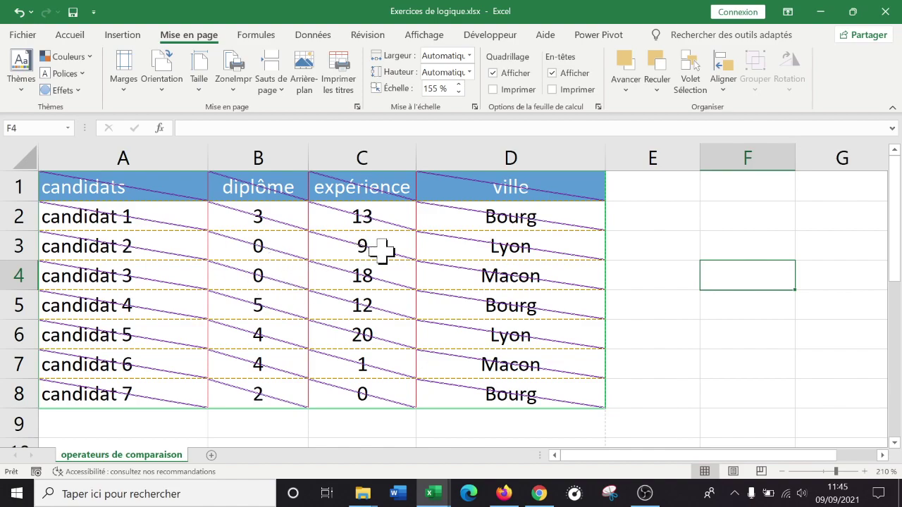
Undo the diagonal borders on the candidates table and deselect it.
click(19, 12)
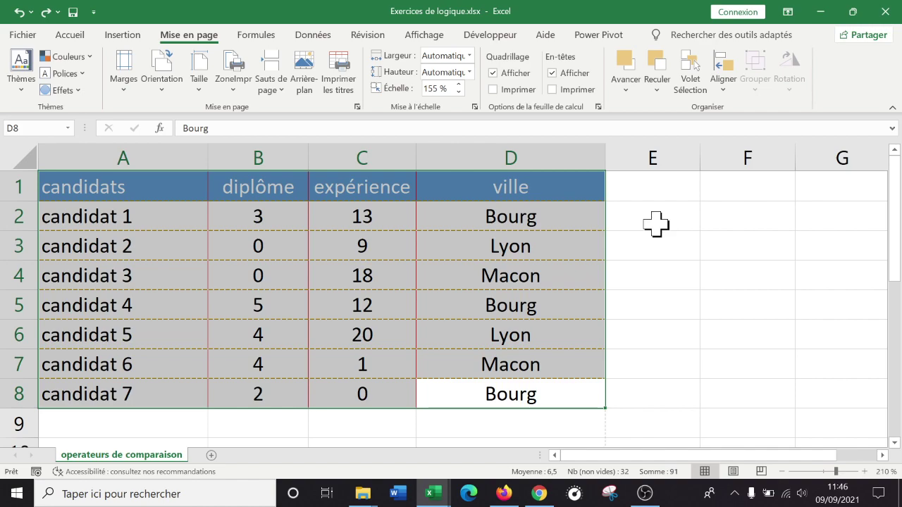
click(790, 272)
Select the diploma and experience values in B3:C7 and open their cell format settings, moving the dialog aside from the selection.
drag(247, 242, 348, 365)
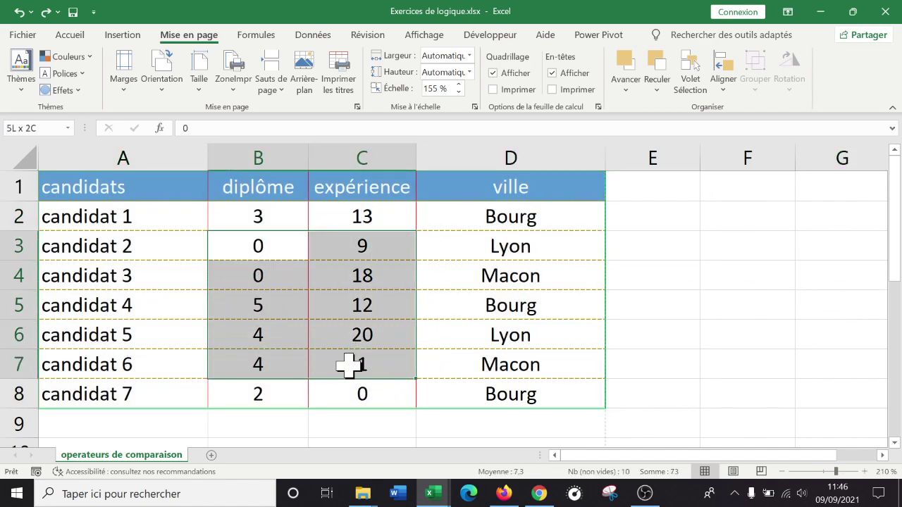
drag(268, 251, 344, 365)
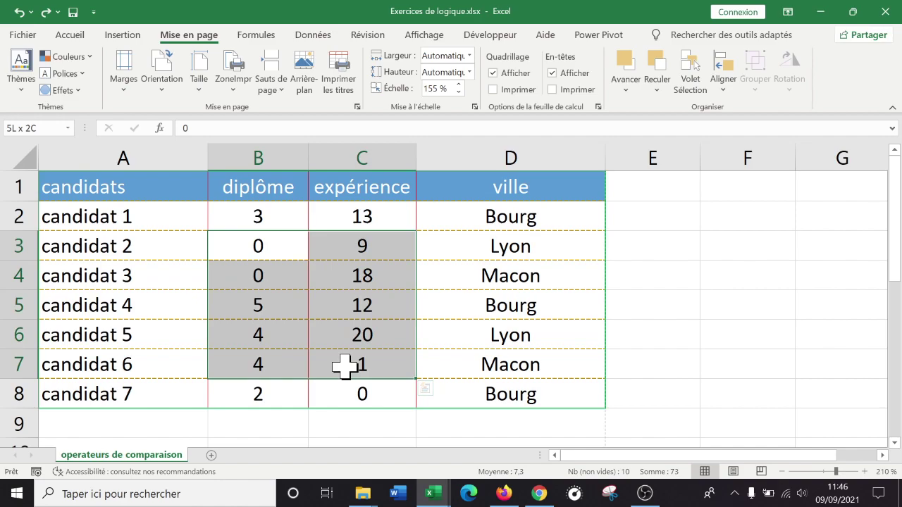
drag(268, 237, 355, 364)
right_click(272, 282)
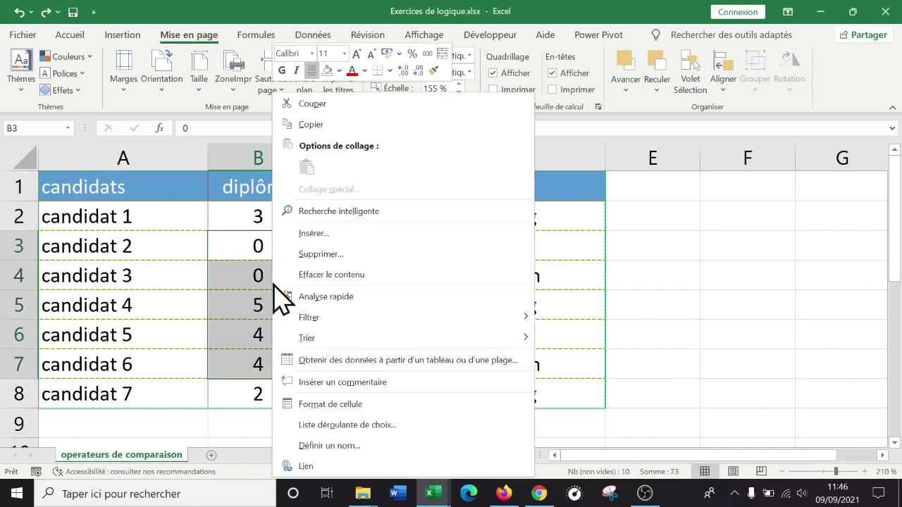
click(345, 402)
drag(361, 118, 649, 128)
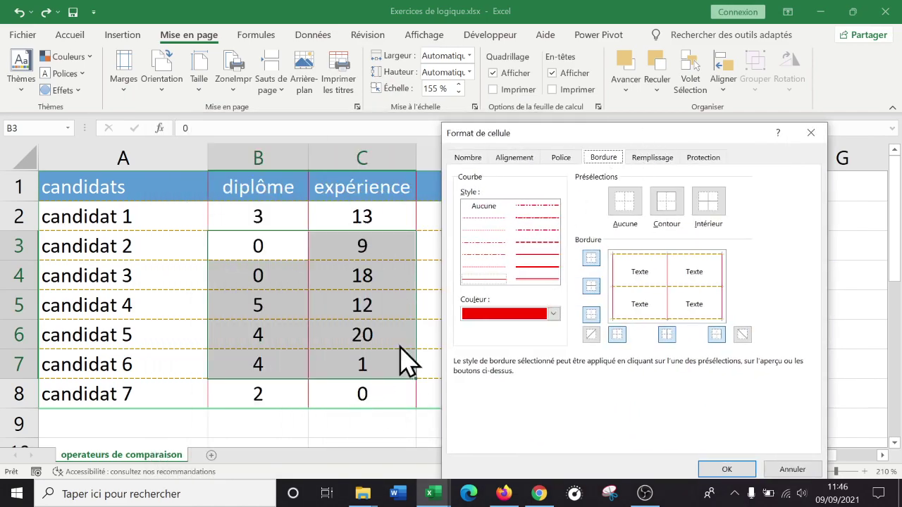
Apply thin solid blue borders to the outline and inside edges of B3:C7, then deselect the range.
click(554, 314)
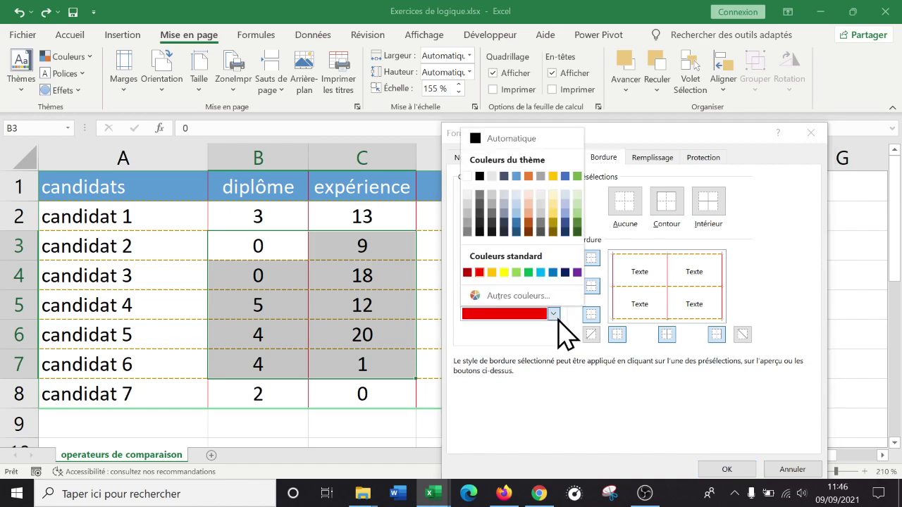
click(553, 272)
click(613, 283)
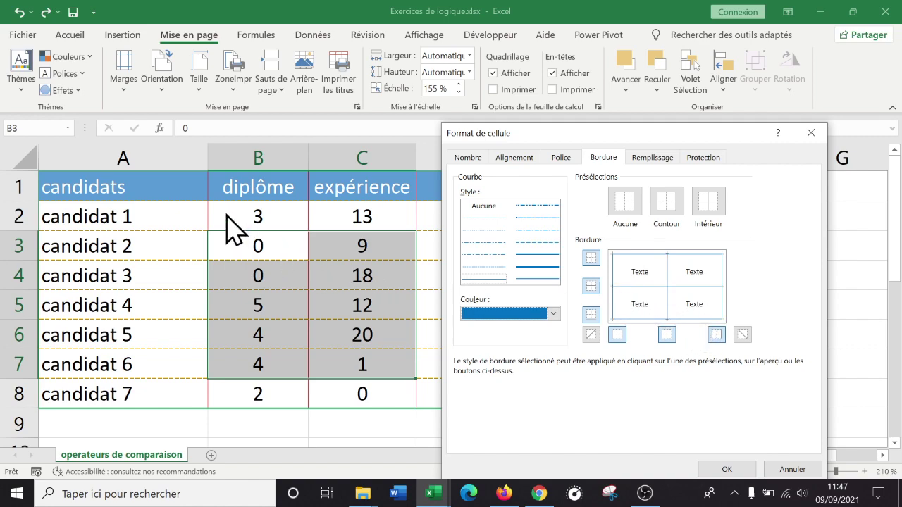
click(732, 471)
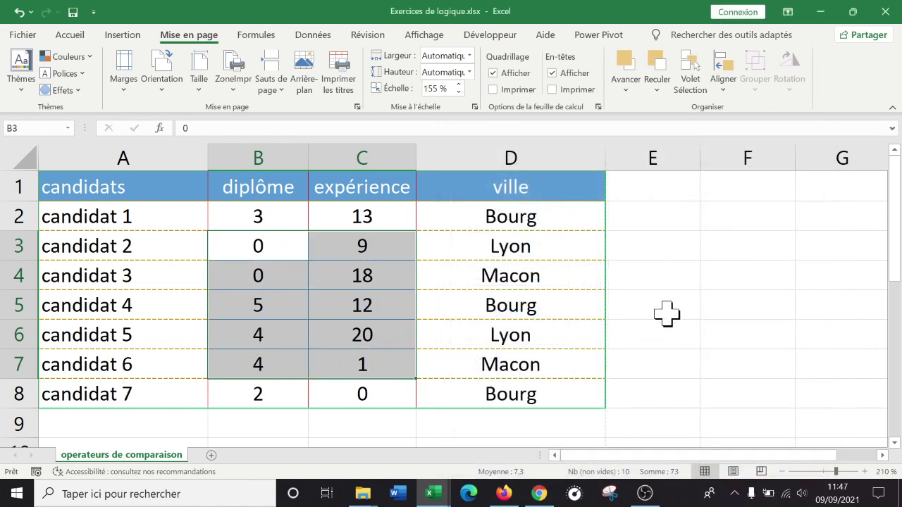
click(673, 310)
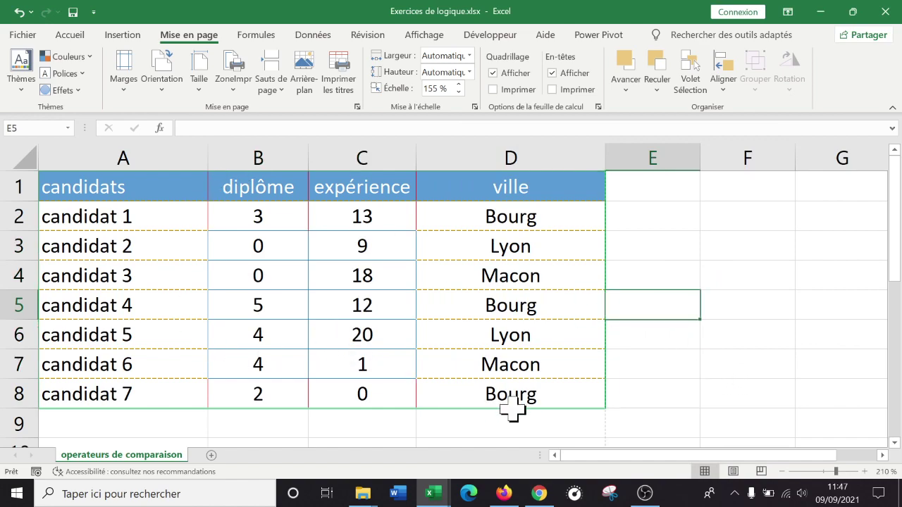
Remove all borders from the candidates table A1:D8 and deselect it.
drag(110, 185, 543, 382)
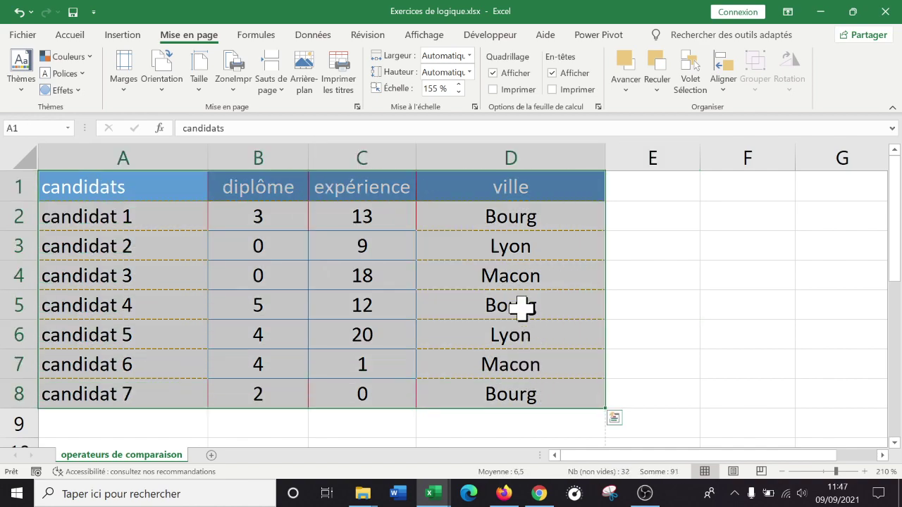
click(77, 35)
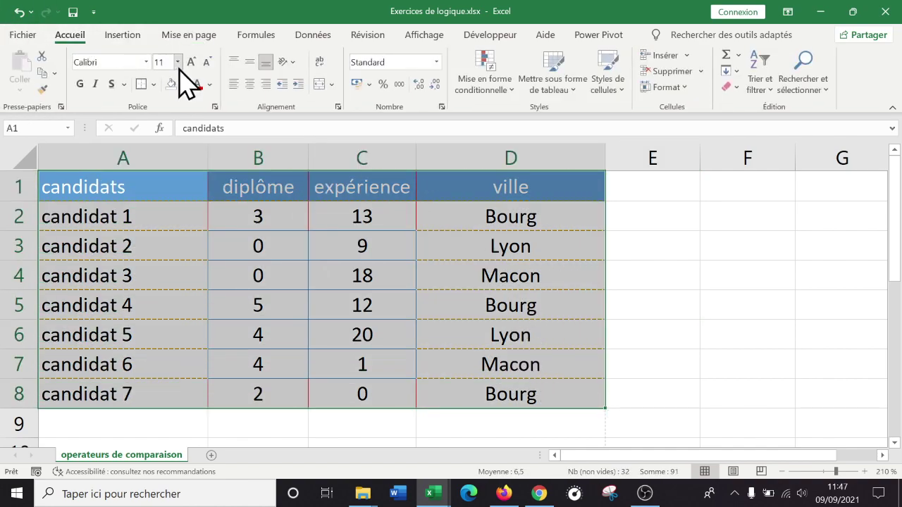
click(154, 84)
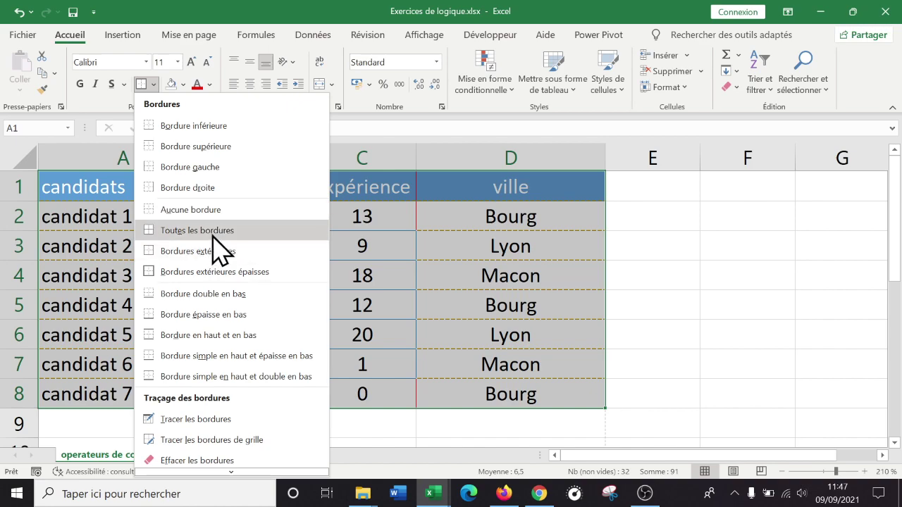
click(190, 210)
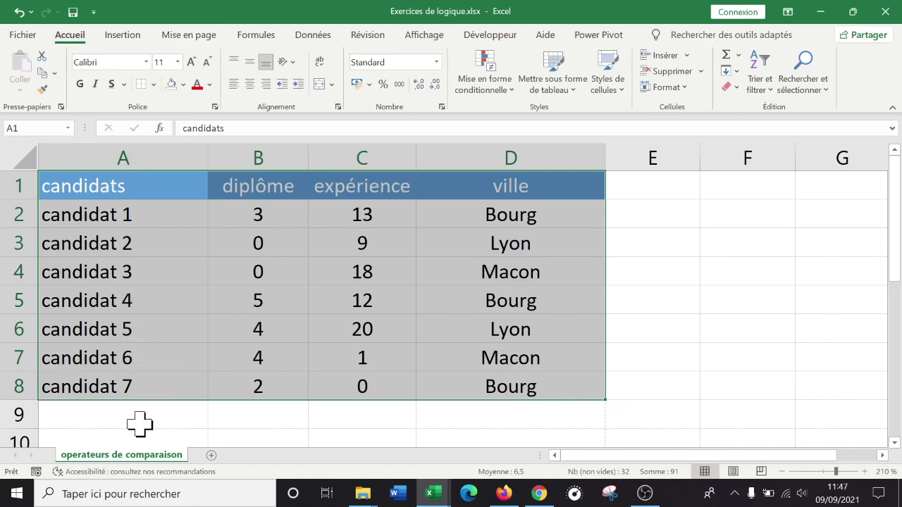
click(116, 404)
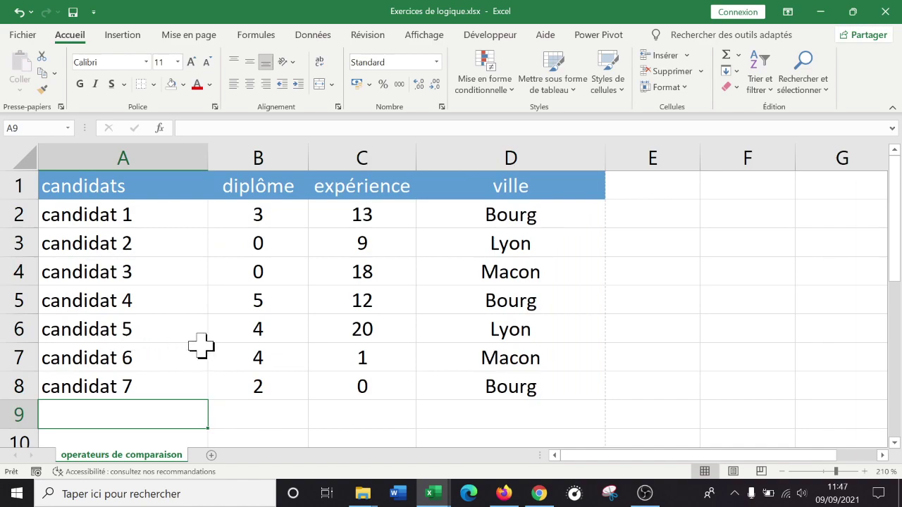